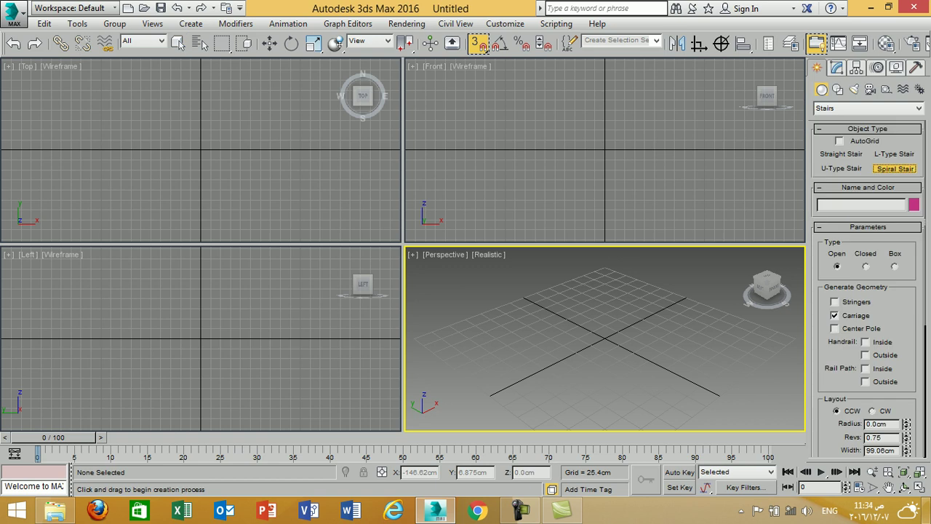
- Create an open spiral stair at the origin of the Top view, with a radius of about 118 cm
left_click_drag(202, 146, 227, 124)
left_click(226, 116)
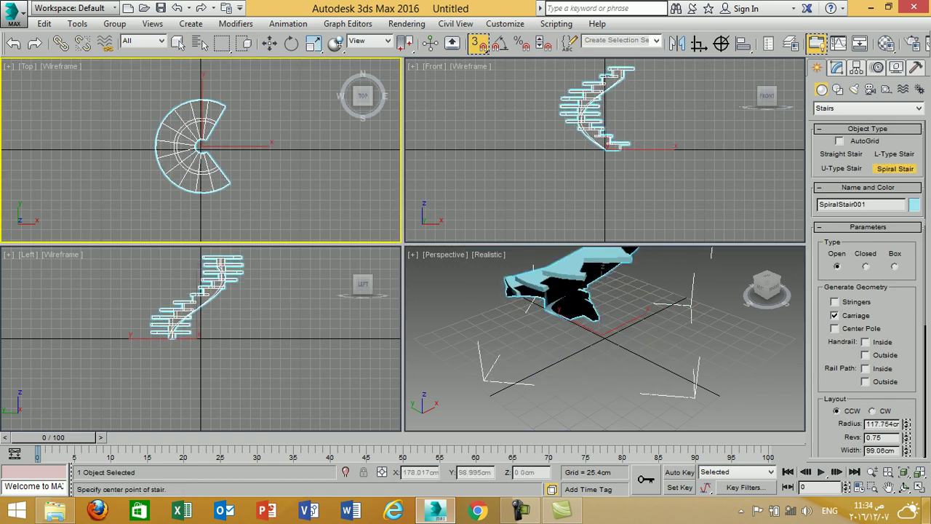
middle_click_drag(604, 335, 655, 324, "alt")
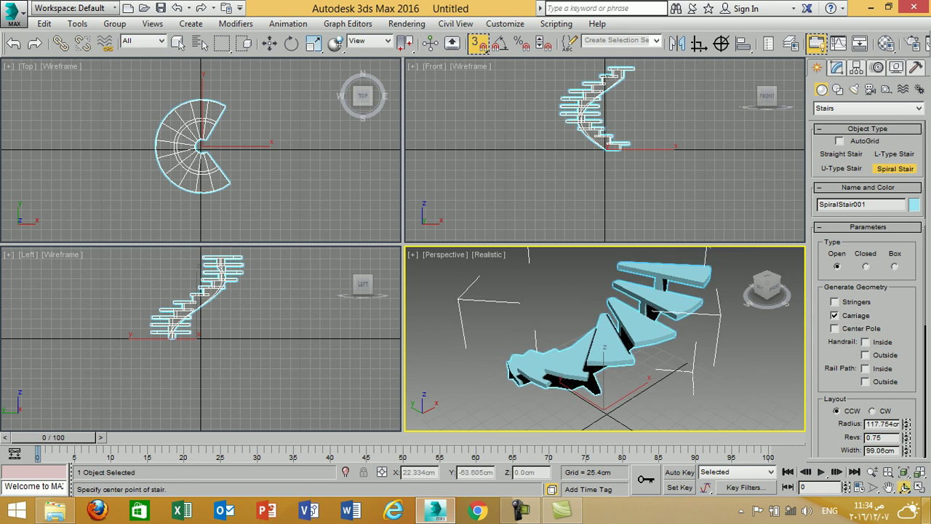
left_click(904, 487)
left_click_drag(604, 341, 509, 284)
left_click_drag(474, 249, 451, 258)
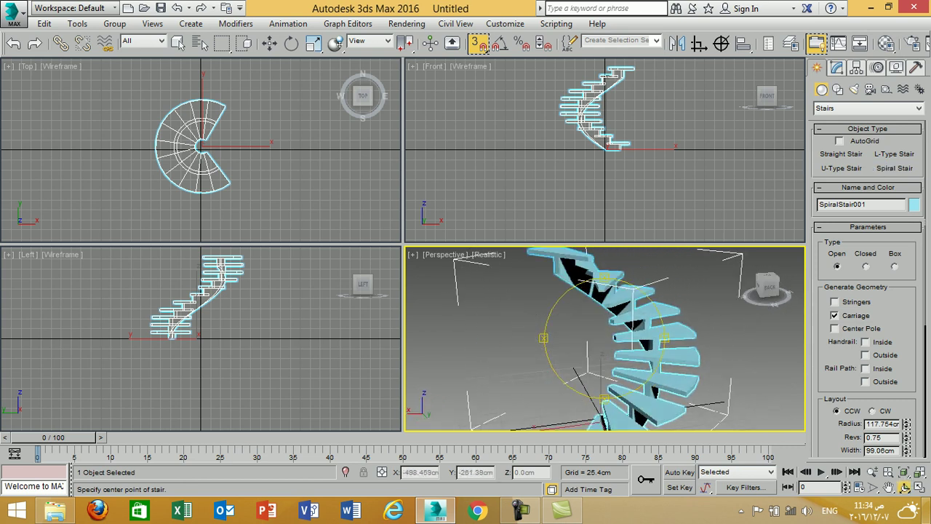
- Preview the spiral stair as Box, then set its type to Closed and enable its stringers
left_click(865, 266)
left_click(895, 266)
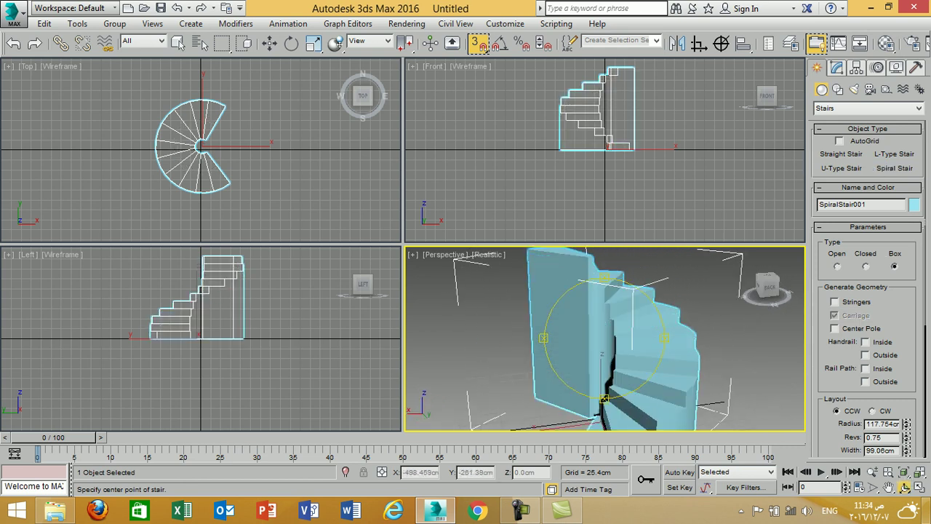
left_click(865, 266)
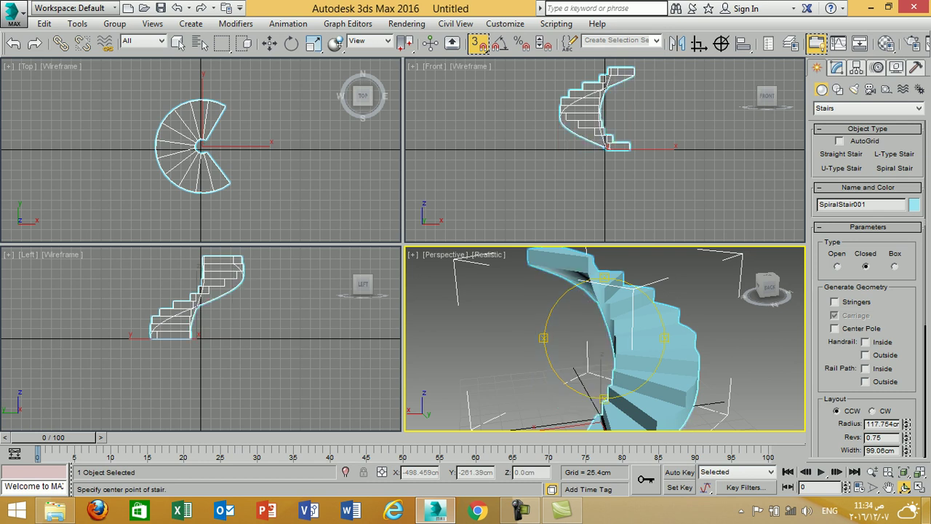
left_click(834, 301)
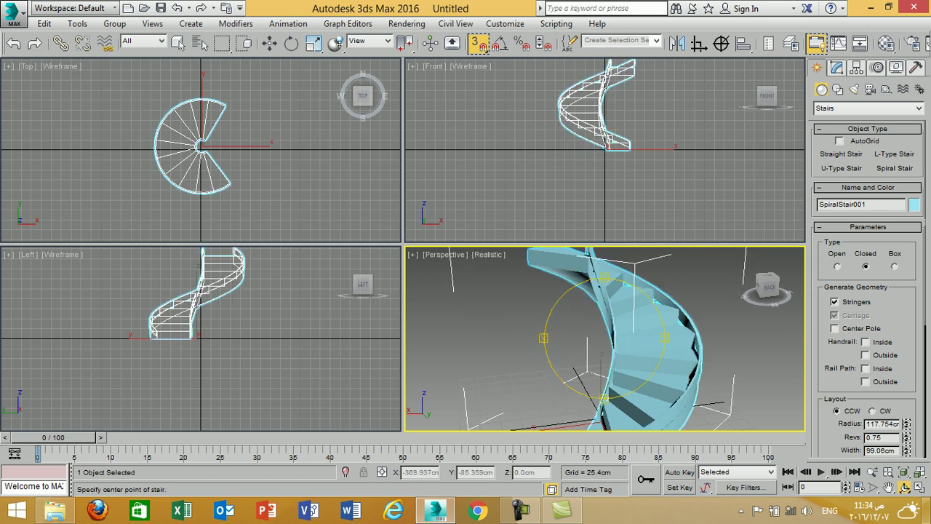
left_click_drag(604, 339, 677, 344)
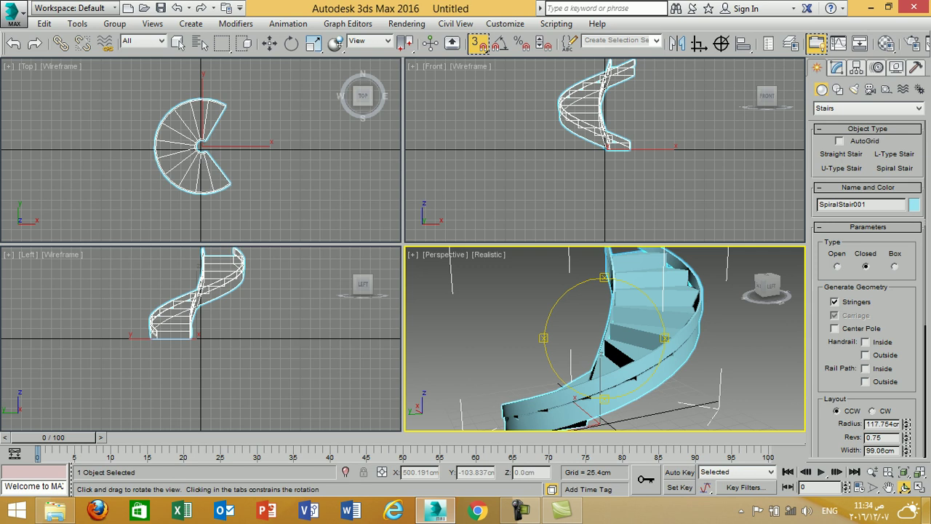
- Delete the spiral stair and undo the Perspective view changes
key("Delete")
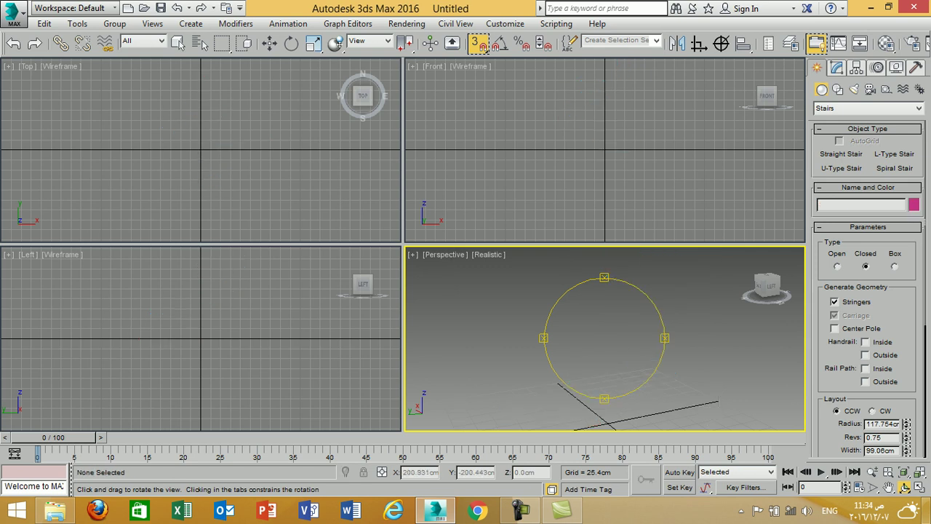
key("shift+z")
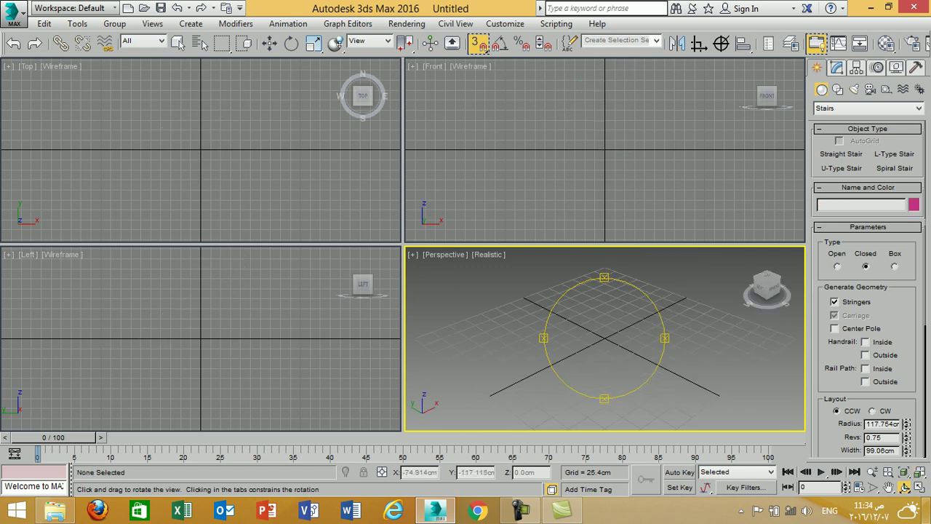
- Create an open straight stair in the Top view, about 283 cm long, 142 cm wide and 152 cm high
left_click(841, 154)
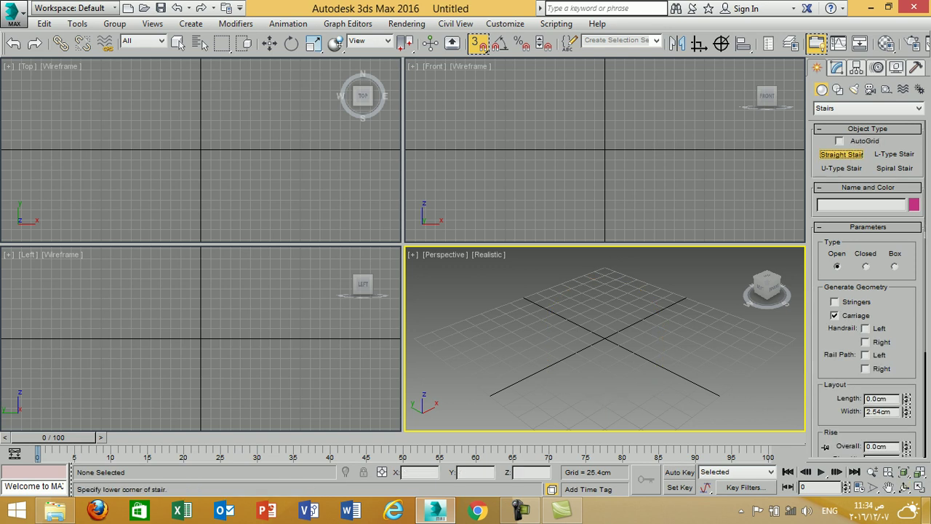
left_click_drag(145, 148, 255, 147)
left_click(256, 92)
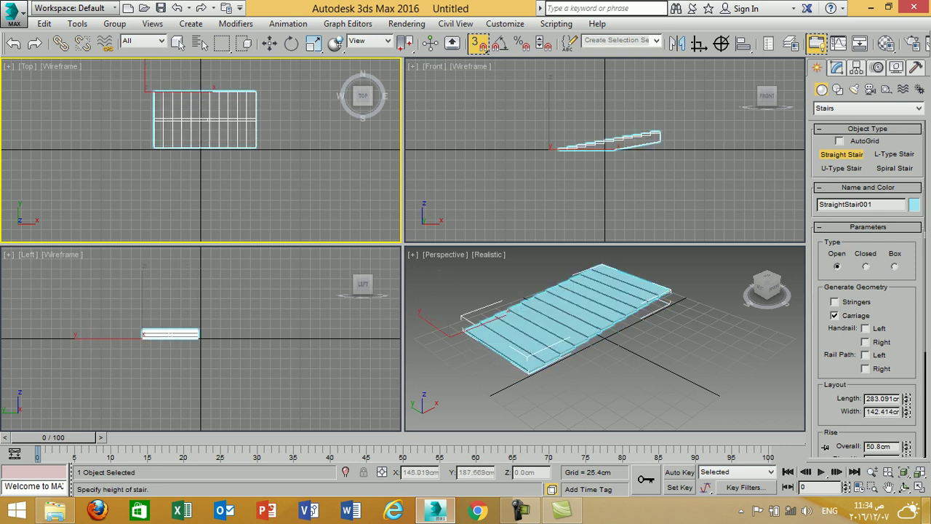
left_click(466, 342)
scroll(616, 393, "down", 3)
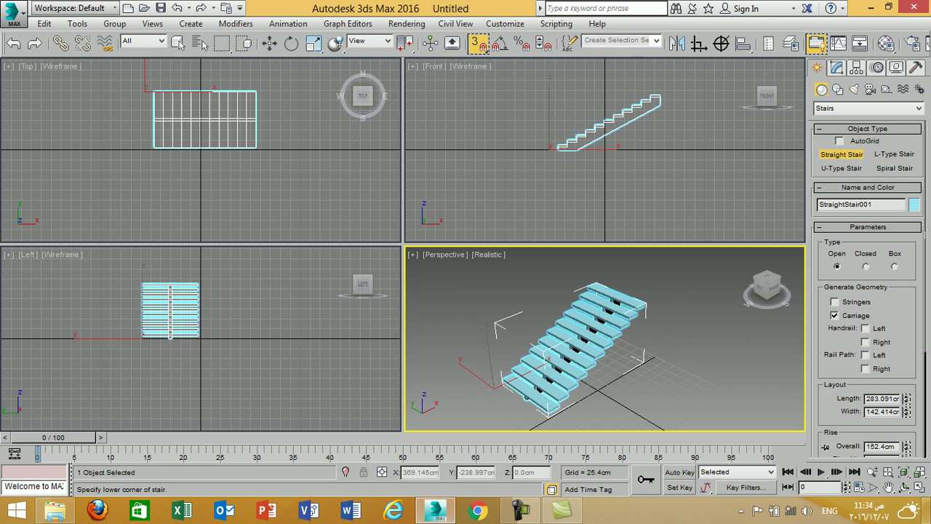
- Change the straight stair's type to Box, and delete the stair
left_click(865, 266)
left_click(893, 267)
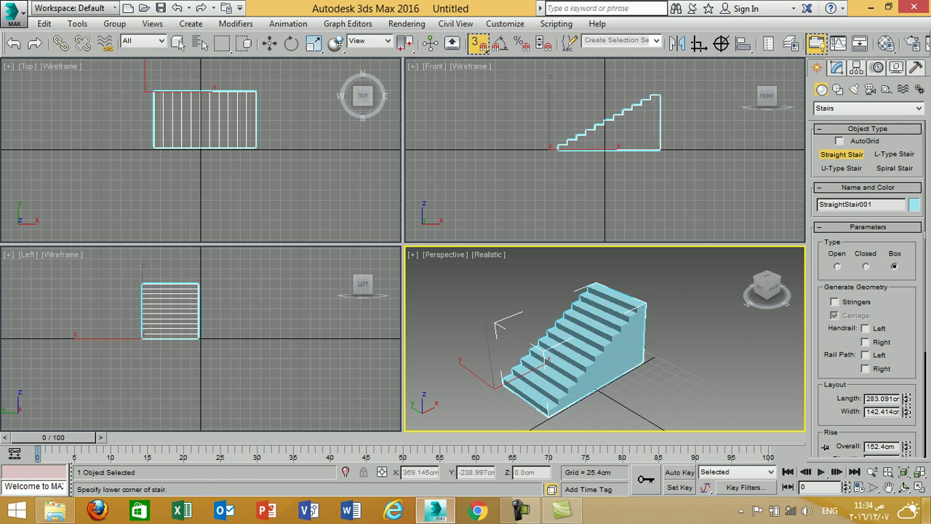
key("Delete")
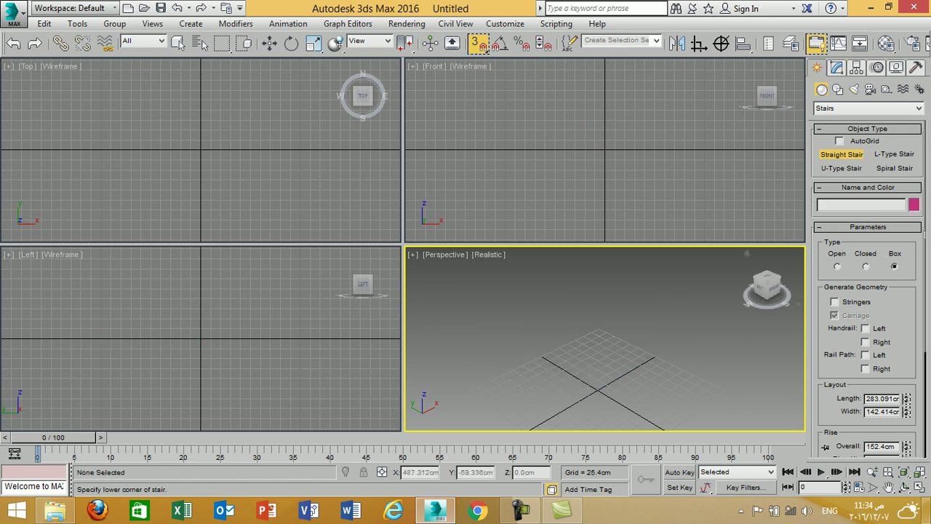
- Draw an L-type stair in the Top view with lengths of about 259 and 148 cm, and discard it
left_click(894, 154)
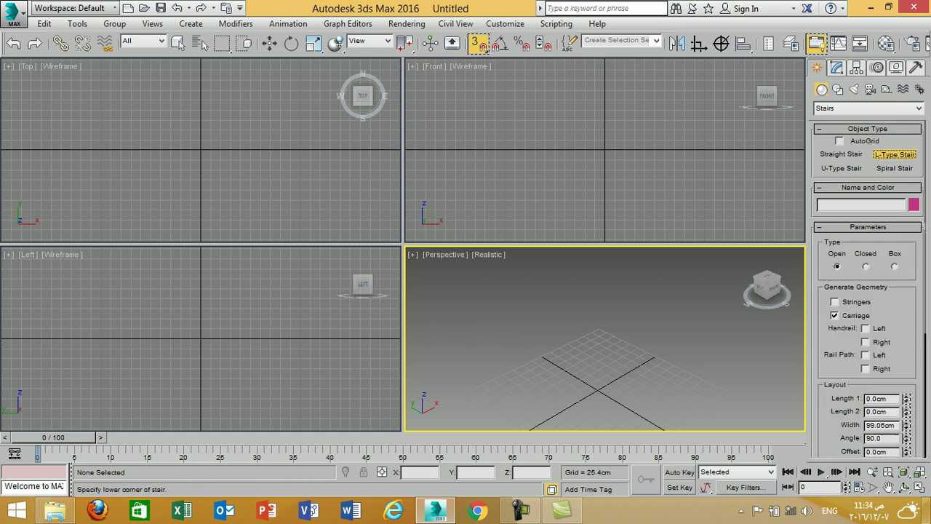
left_click_drag(133, 149, 267, 149)
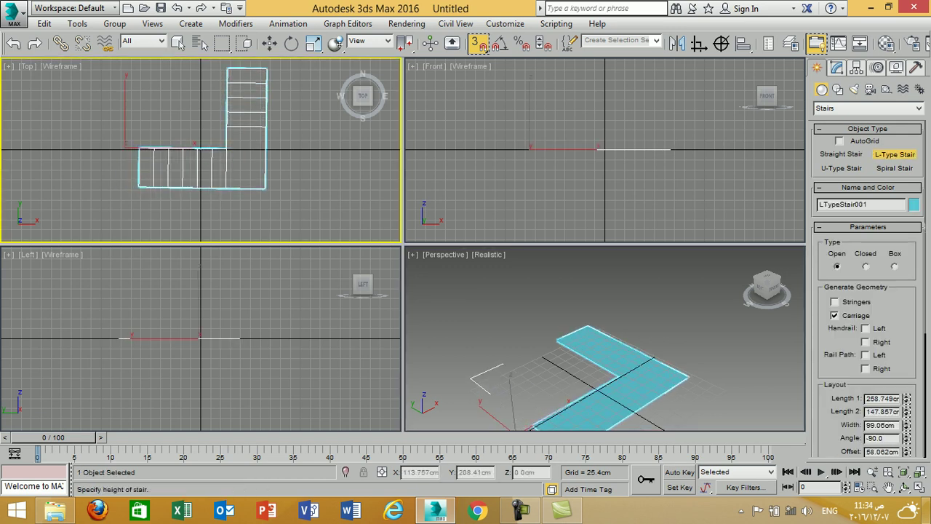
left_click(254, 69)
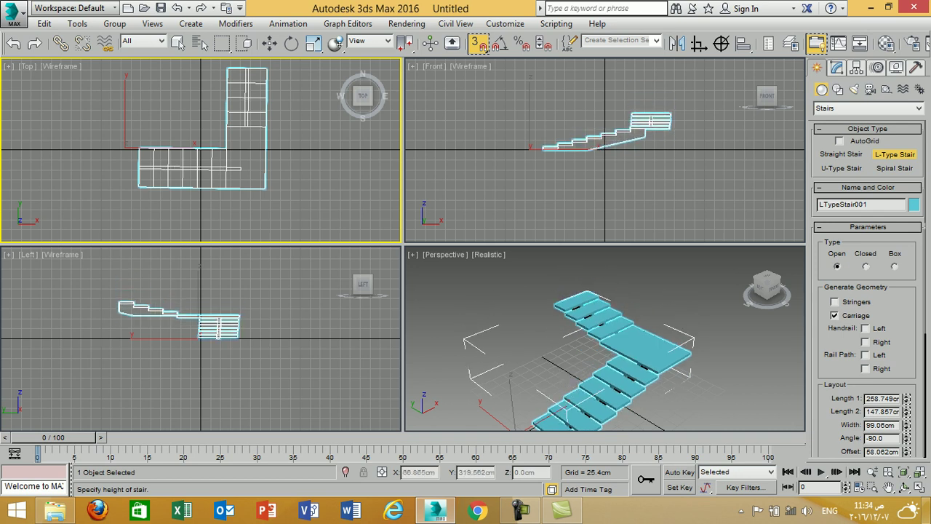
left_click(254, 109)
key("Escape")
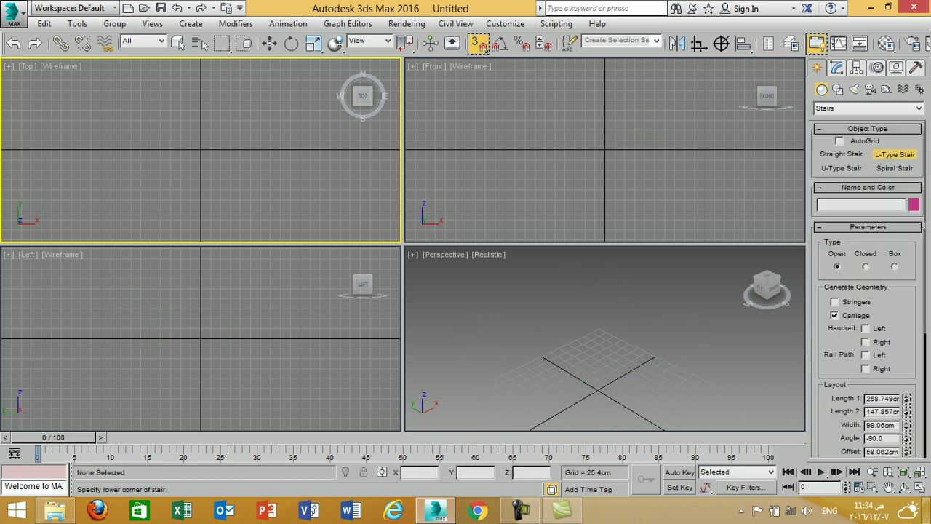
- Create an open U-type stair in the Top view with both lengths about 328 cm and an offset of about 106 cm
left_click(842, 168)
left_click_drag(125, 111, 272, 111)
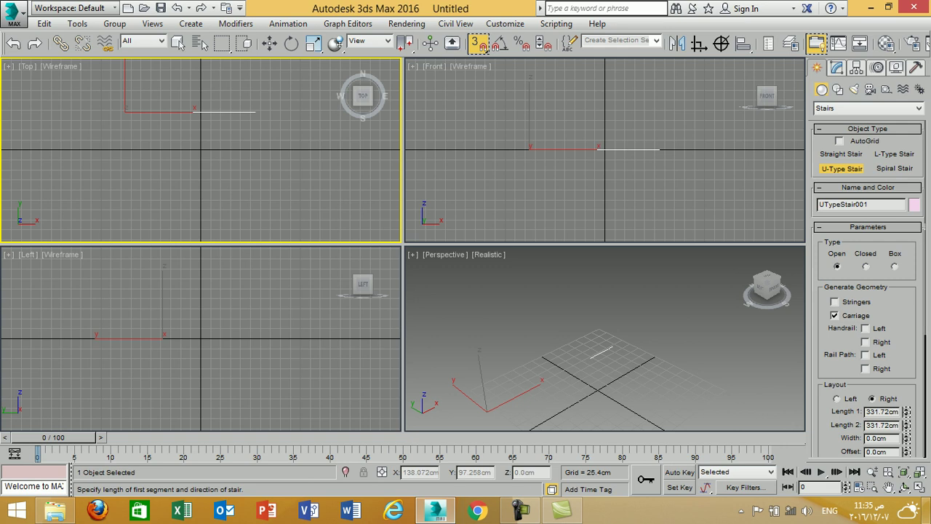
left_click(251, 232)
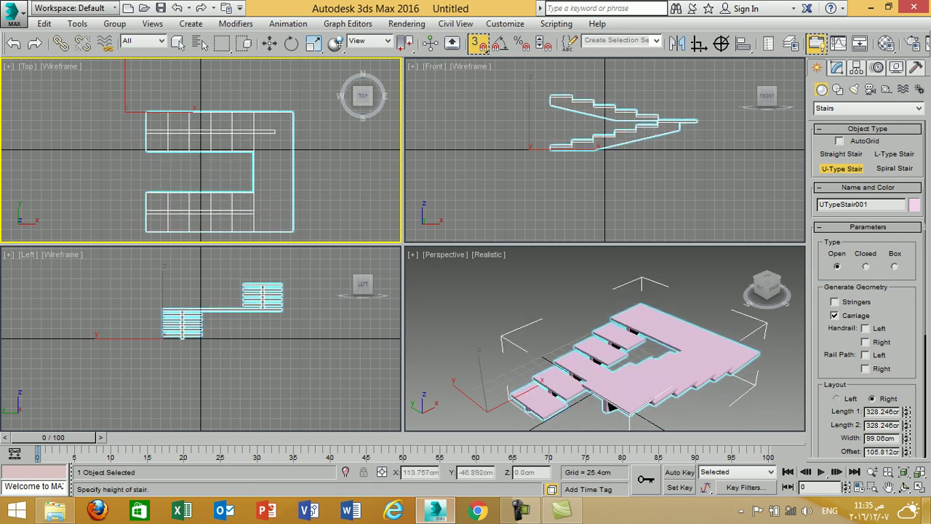
left_click(240, 97)
- Turn off shadows in the Perspective viewport and view the U-type stair from other sides
left_click(904, 487)
left_click_drag(654, 342, 785, 335)
left_click(502, 253)
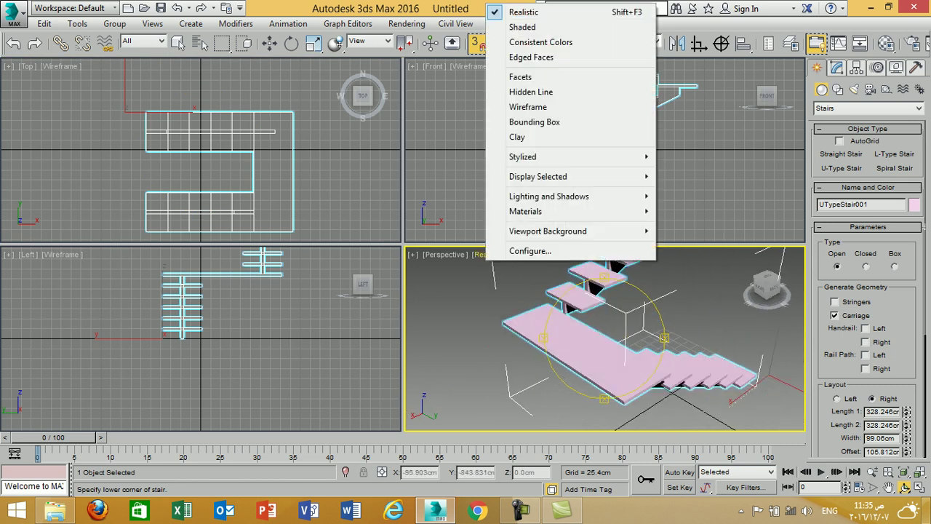
mouse_move(548, 197)
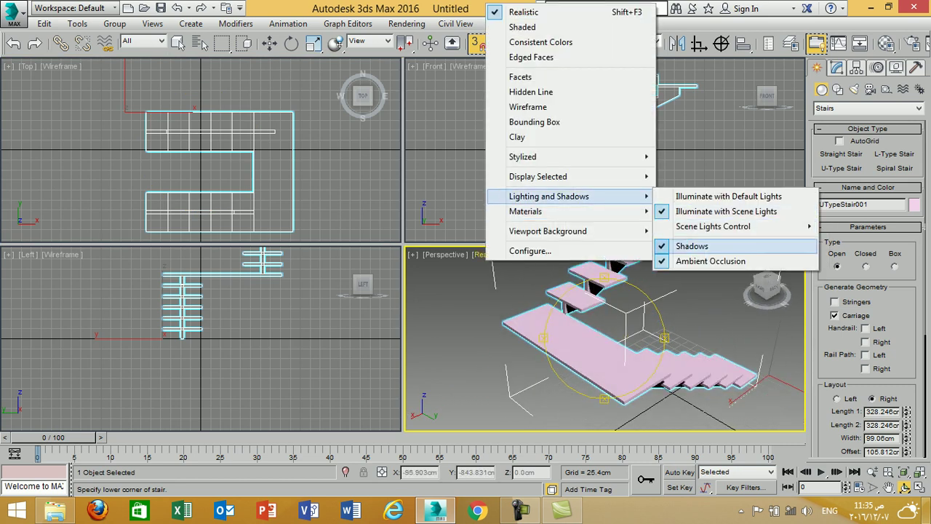
left_click(691, 246)
left_click_drag(692, 305, 640, 320)
left_click_drag(640, 353, 676, 334)
middle_click_drag(677, 334, 637, 331)
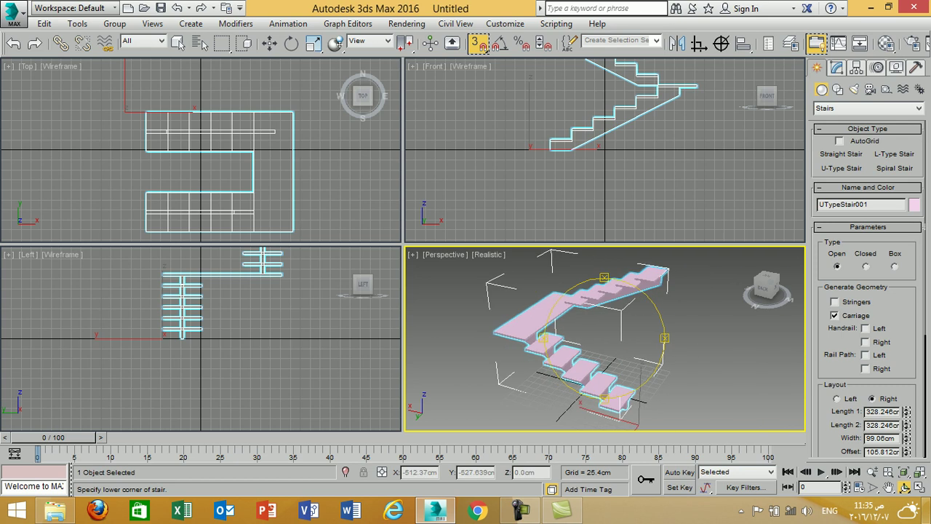
- Set the U-type stair's type to Box and enable its stringers
left_click(865, 266)
left_click(893, 267)
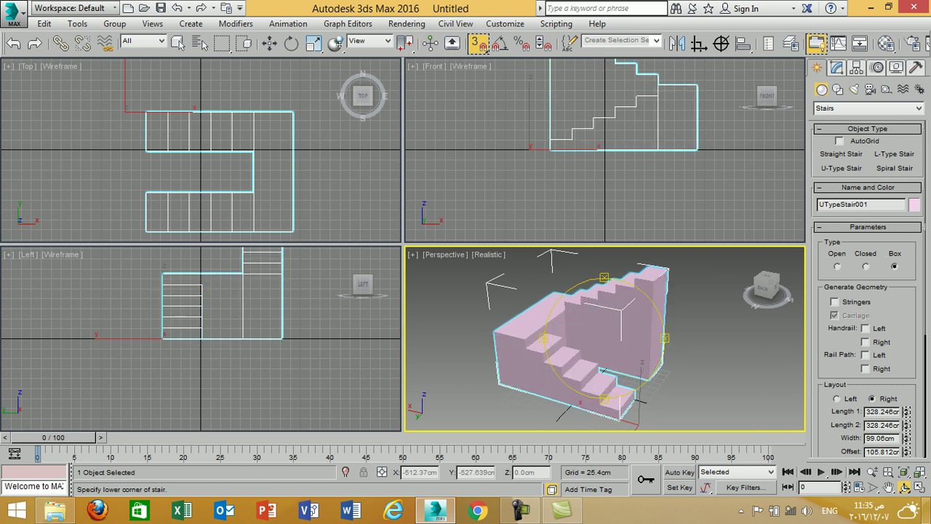
left_click_drag(727, 328, 669, 327)
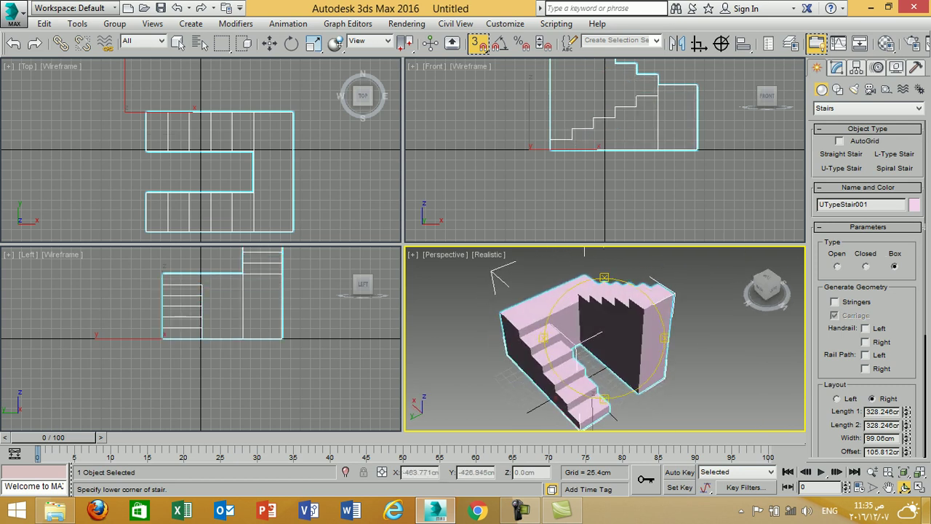
left_click(834, 301)
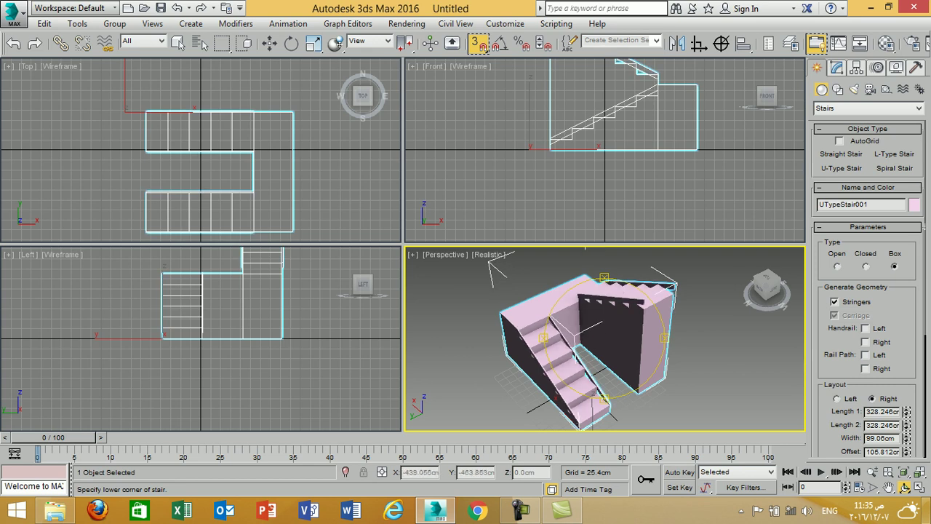
- Try the stair's Left layout, return to Right, and enlarge it to lengths of about 358 and 512 cm, width 259 cm, offset 292 cm
left_click(836, 398)
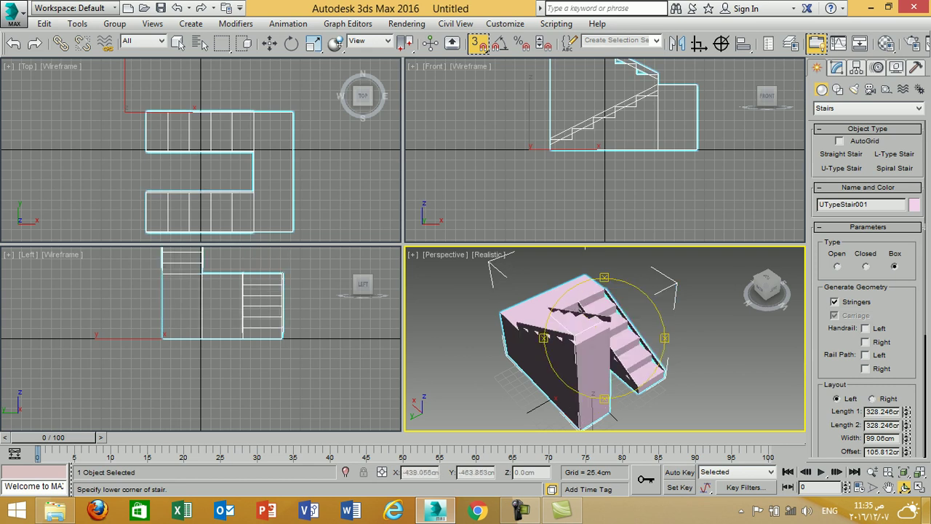
left_click(871, 398)
left_click_drag(906, 409, 906, 291)
scroll(906, 418, "down", 2)
scroll(906, 387, "down", 3)
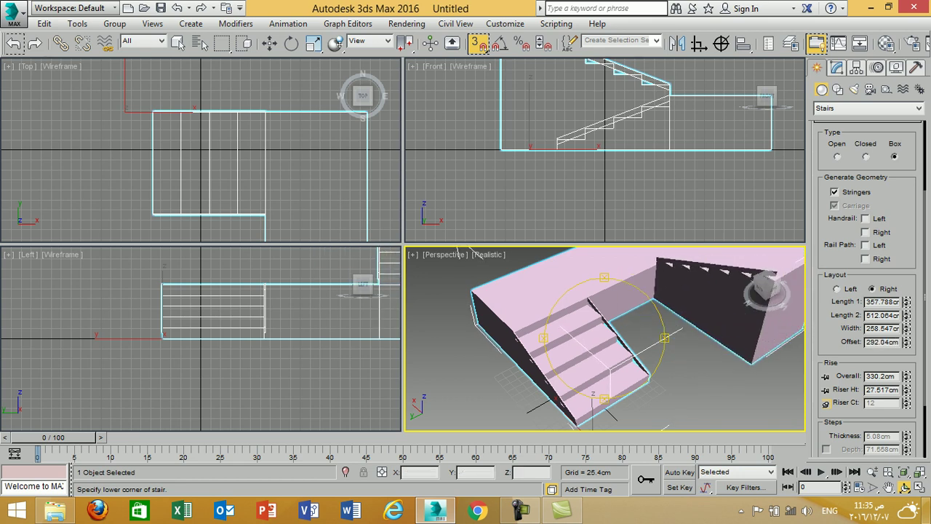
- Reset the scene without saving the changes
left_click(14, 15)
left_click(40, 76)
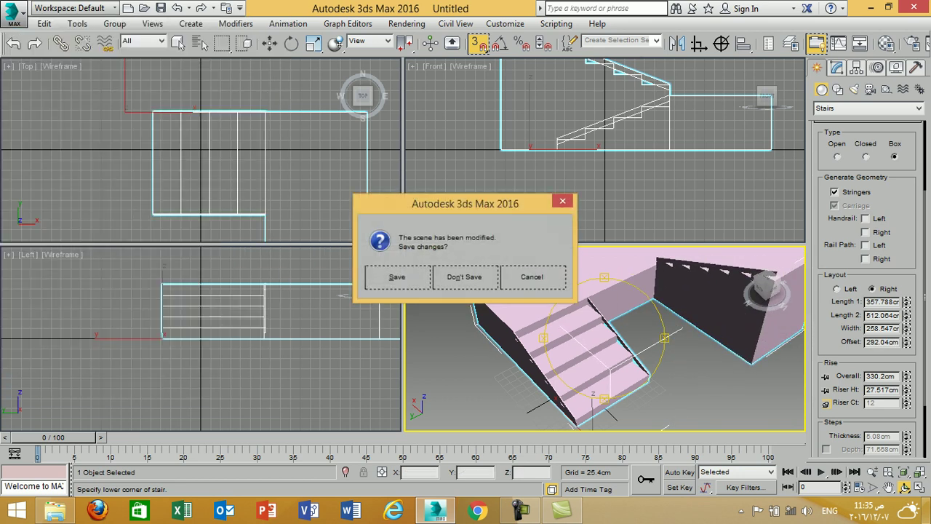
key("n")
key("Return")
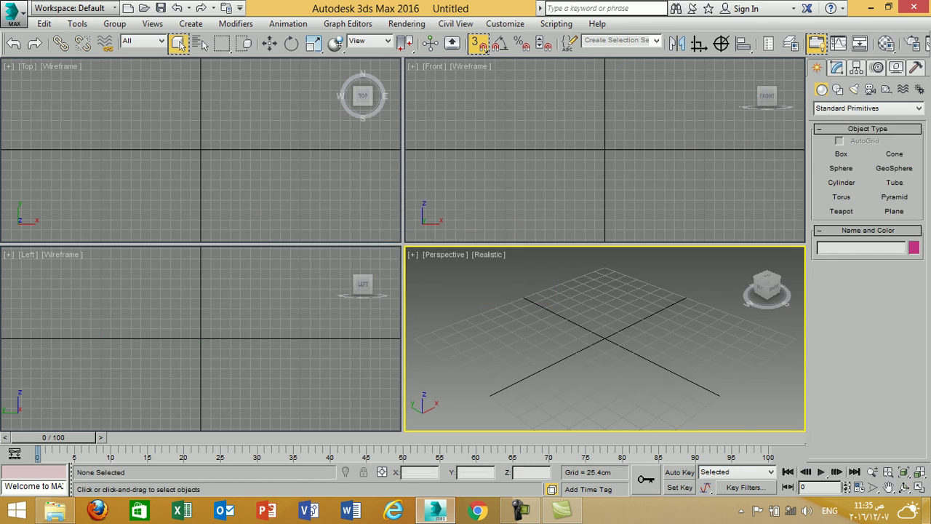
- Create an Awning window in the Top view, about 168 cm wide, 21 cm deep and 195 cm high
left_click(867, 108)
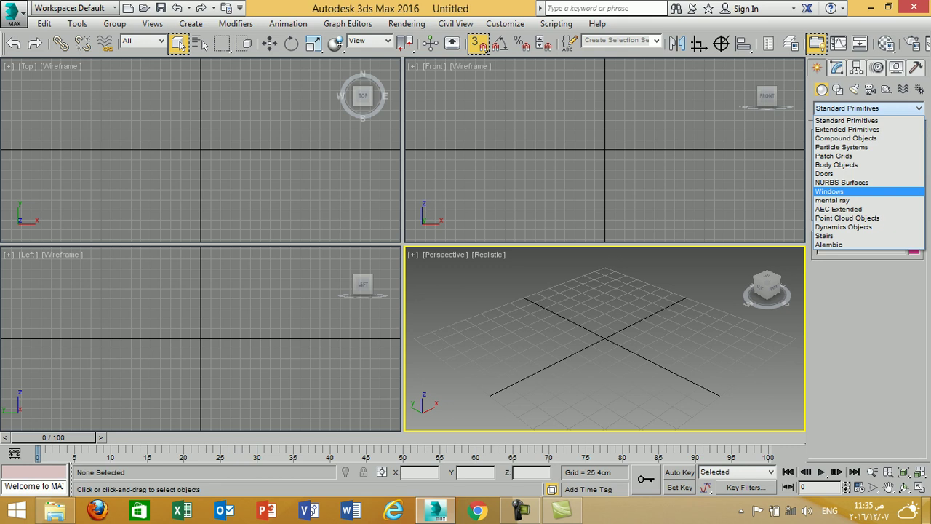
key("Return")
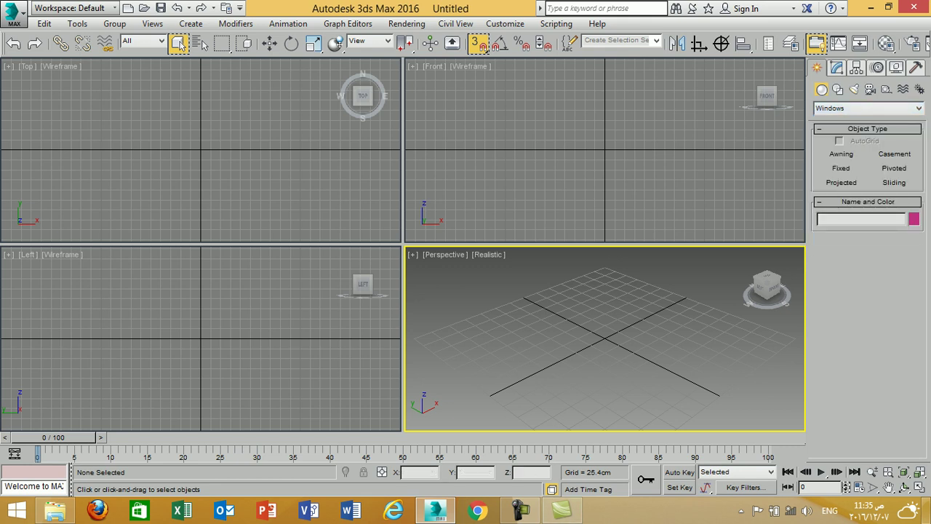
left_click(841, 154)
left_click_drag(76, 144, 140, 145)
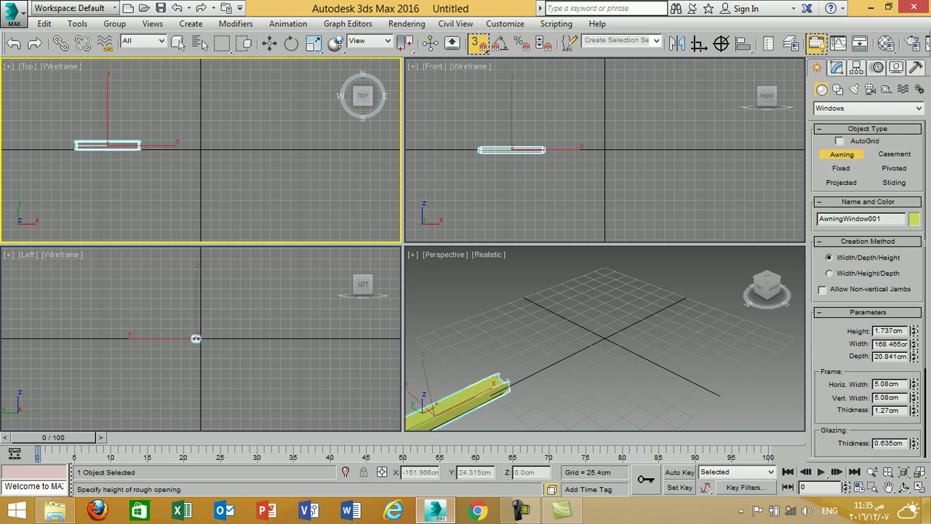
left_click(140, 149)
left_click(140, 109)
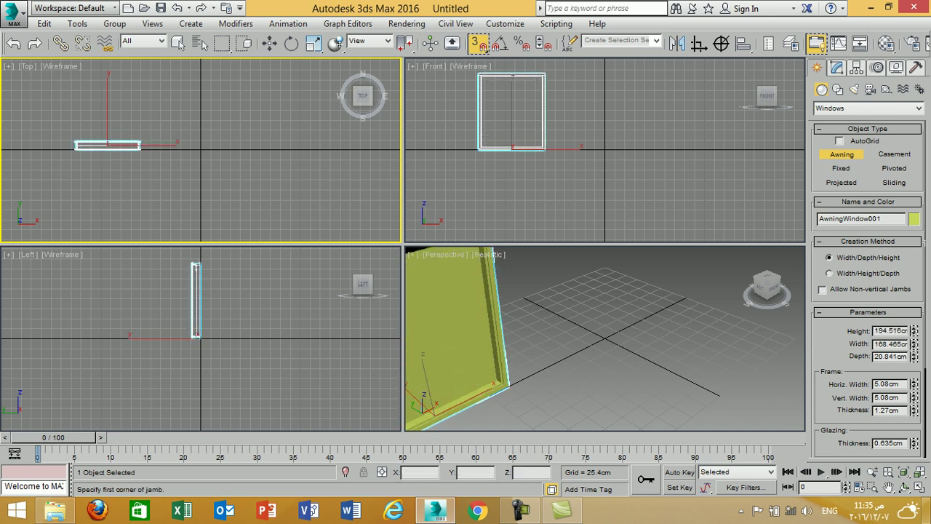
key("z")
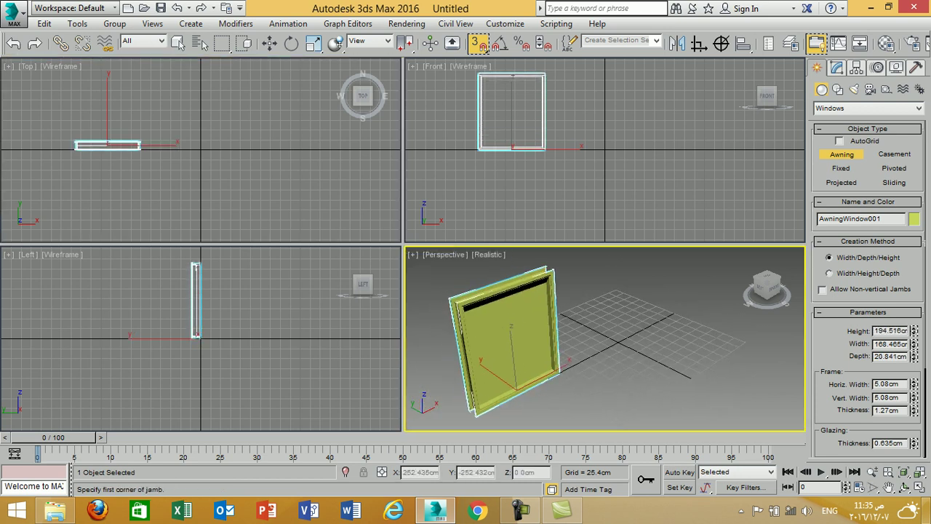
- Swing the Awning window's panel partly open with its Open parameter
scroll(869, 291, "down", 5)
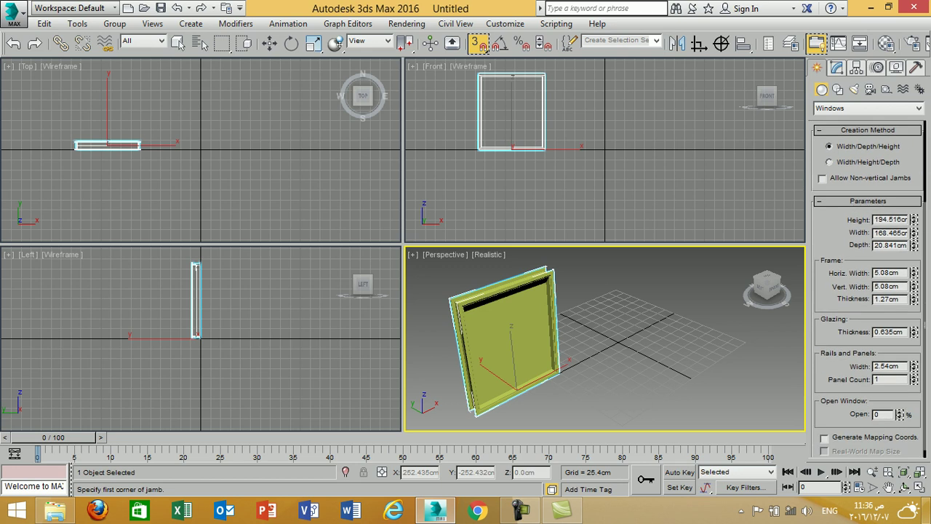
left_click_drag(899, 412, 899, 378)
scroll(868, 291, "up", 5)
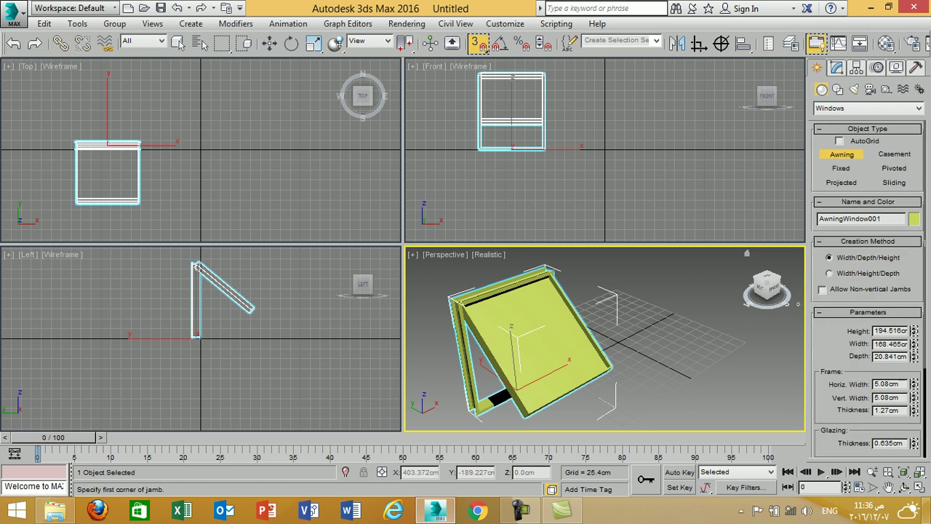
- Create a Casement window beside the Awning window in the Top view, about 262 cm wide, 24 cm deep and 266 cm high
left_click(894, 155)
middle_click_drag(218, 167, 174, 143)
left_click_drag(134, 129, 237, 129)
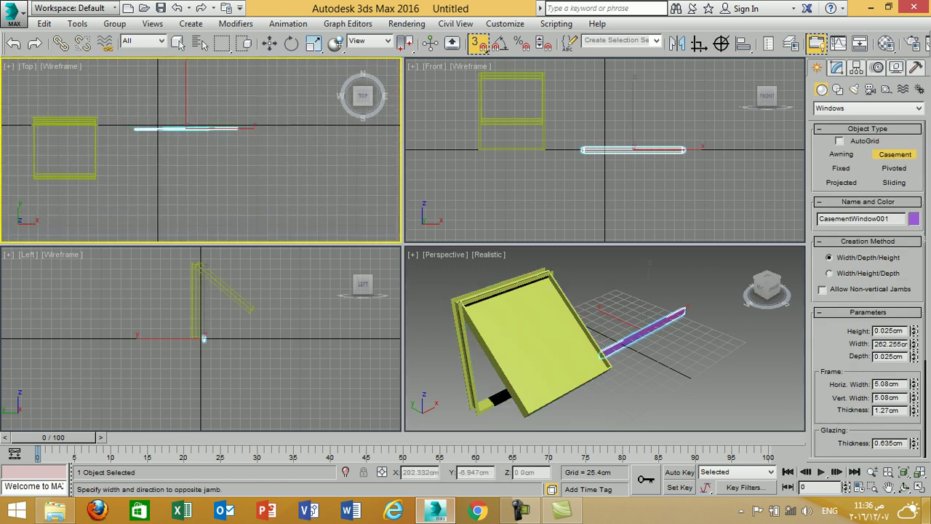
left_click_drag(203, 338, 197, 333)
left_click(198, 333)
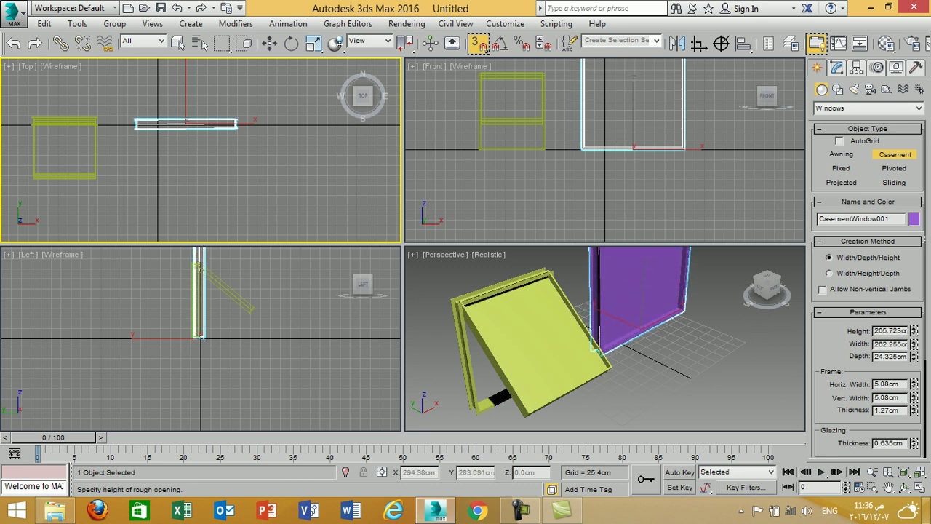
- Set the Casement window to 62% open
scroll(553, 350, "down", 6)
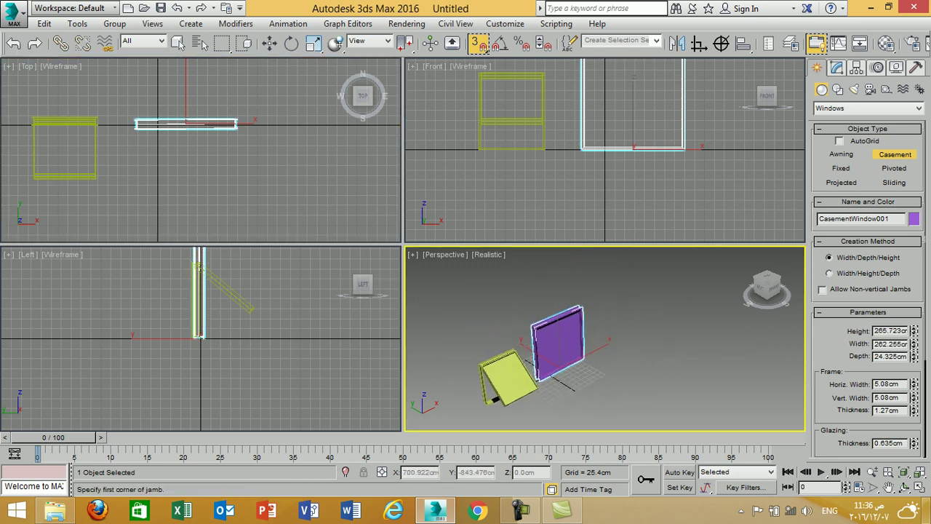
scroll(574, 367, "up", 3)
scroll(865, 291, "down", 3)
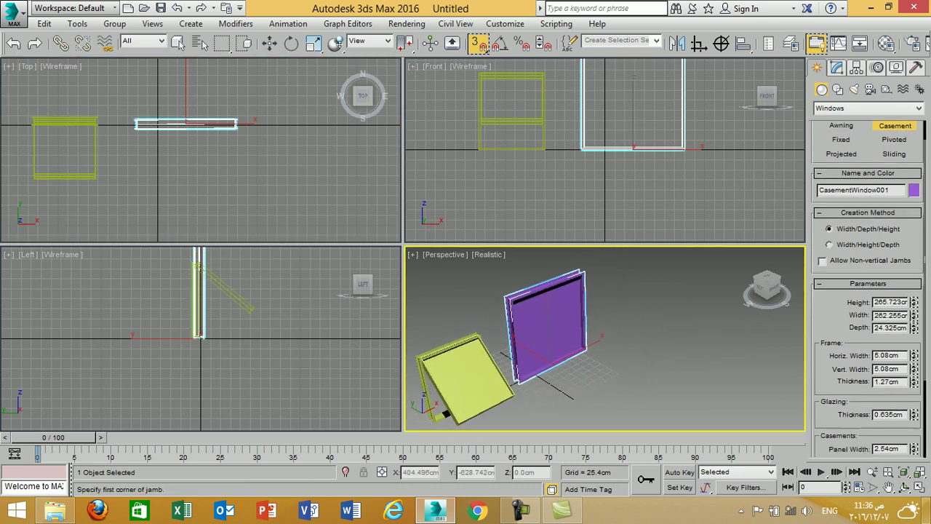
left_click_drag(900, 412, 900, 396)
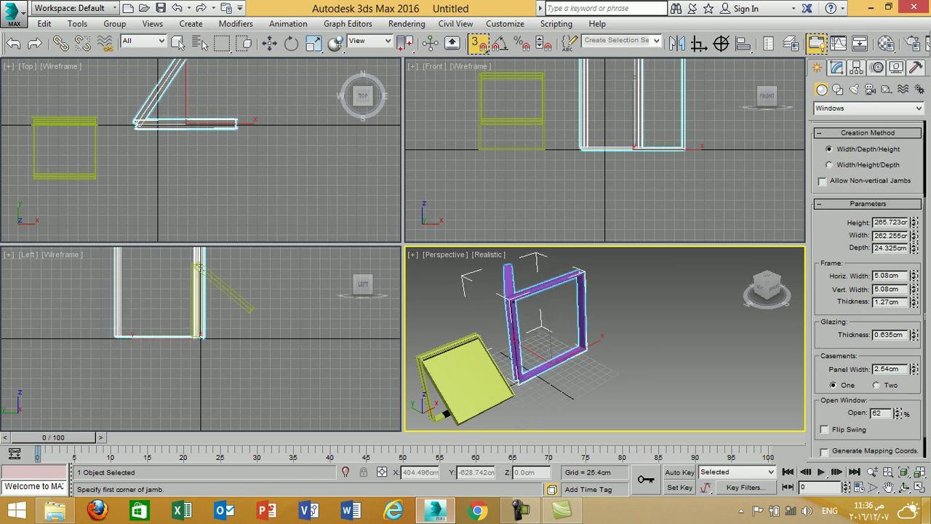
- Create a Fixed window beside the Casement window in the Top view, about 168 cm wide, 16 cm deep and 257 cm high
middle_click_drag(378, 174, 238, 167)
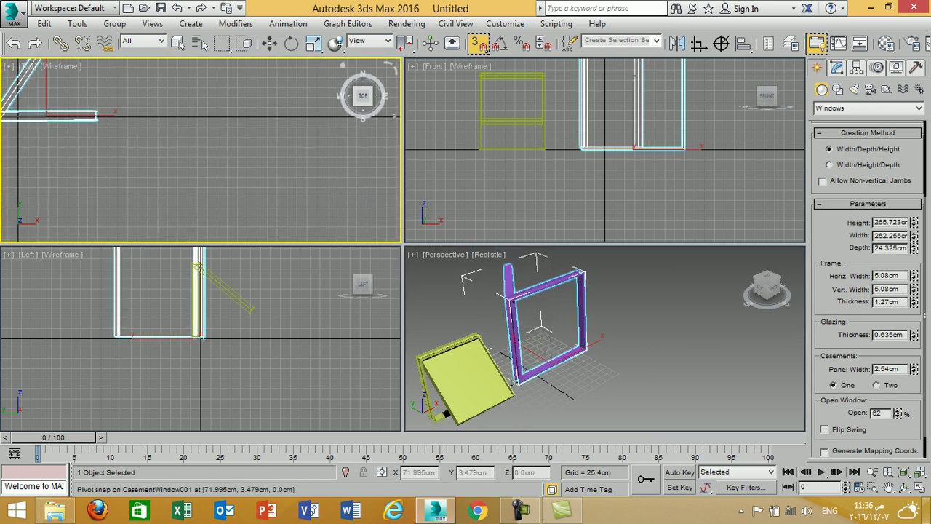
scroll(865, 291, "up", 3)
left_click(841, 168)
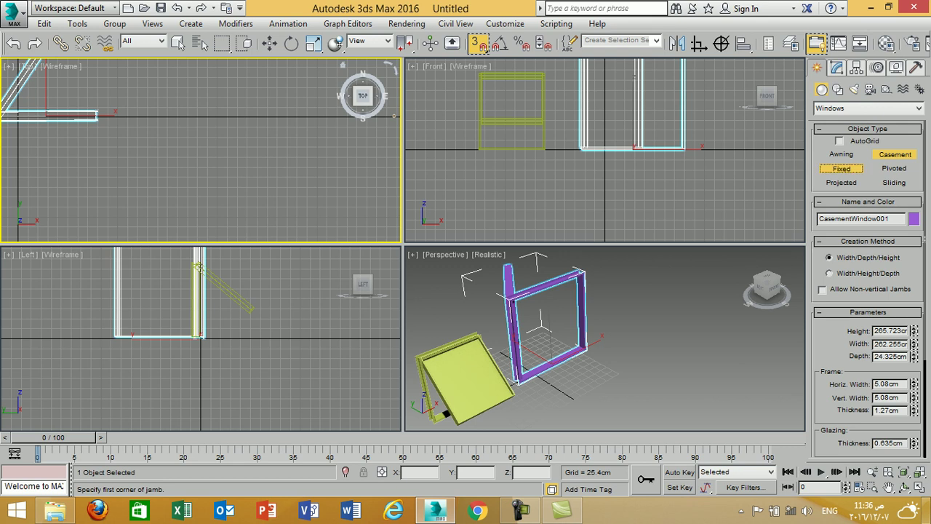
left_click_drag(161, 113, 225, 114)
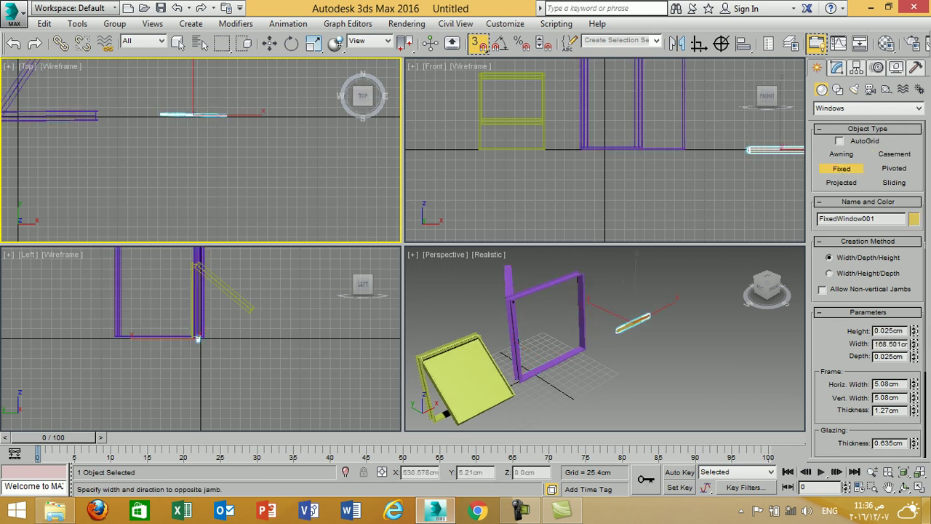
left_click(195, 336)
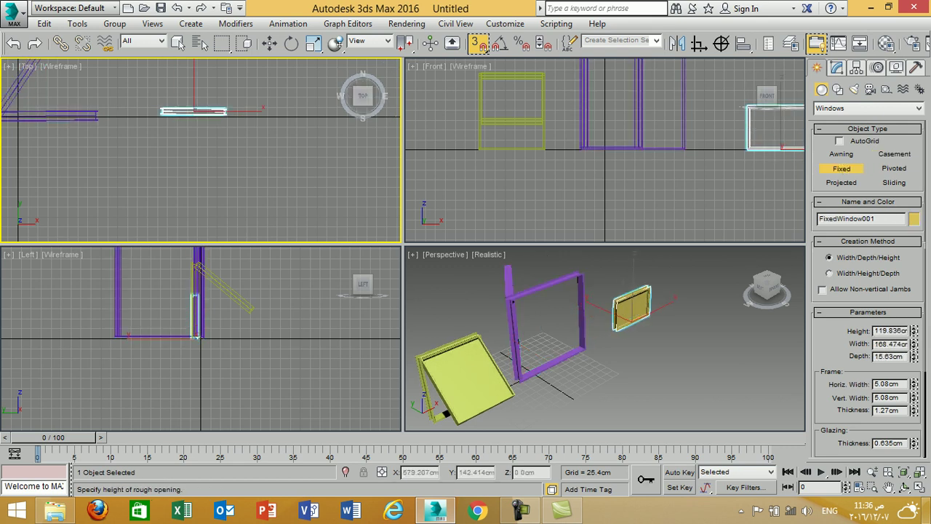
left_click(394, 116)
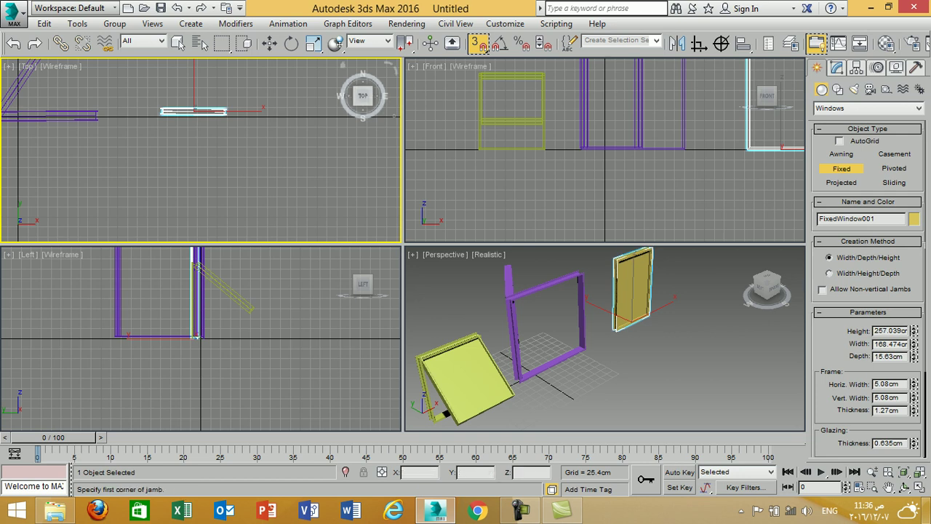
- Create a Pivoted window beside the Fixed window in the Top view, about 182 cm wide, 9 cm deep and 252 cm high
middle_click_drag(195, 111, 27, 134)
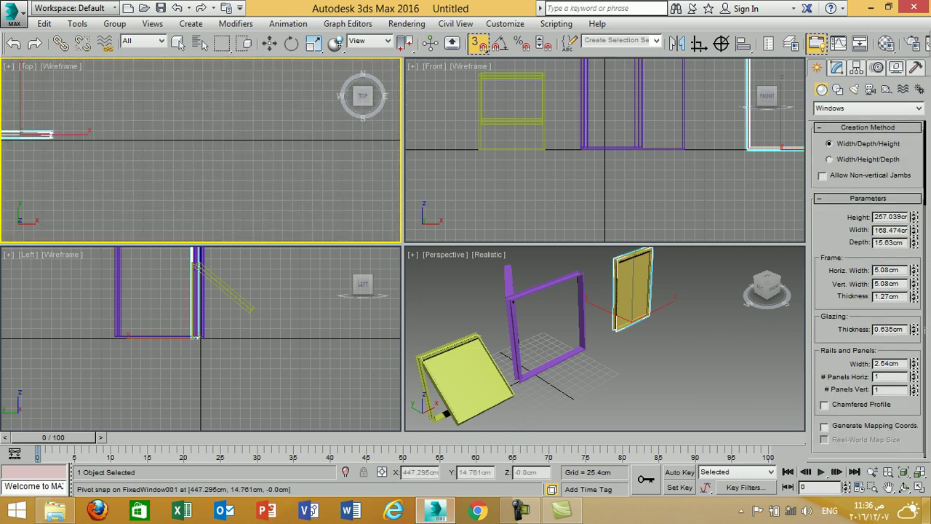
scroll(865, 218, "up", 3)
left_click(894, 168)
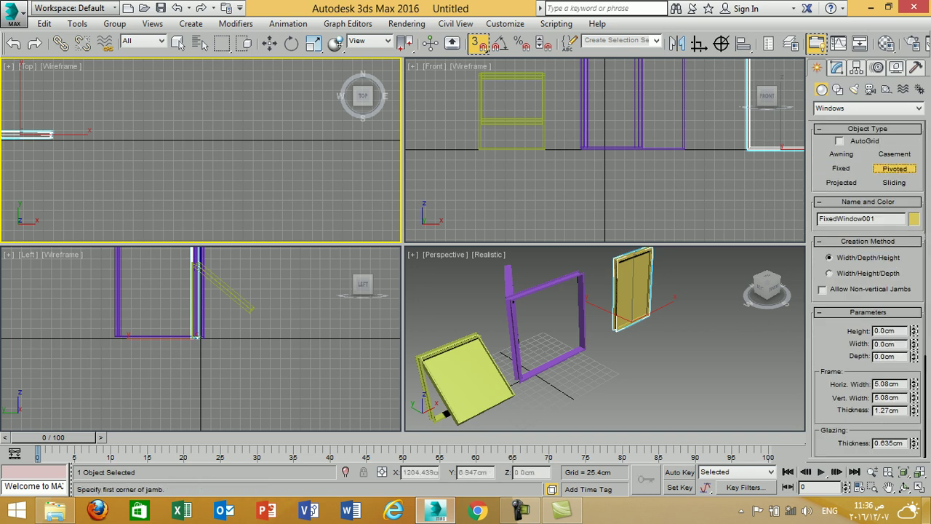
left_click_drag(117, 134, 187, 134)
left_click_drag(194, 338, 195, 339)
left_click(195, 338)
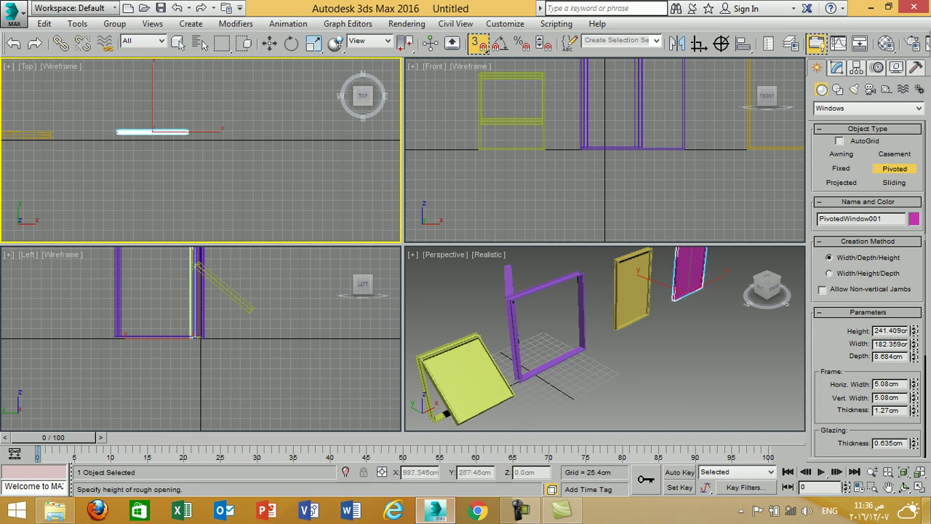
- Set the Pivoted window to 26% open
scroll(560, 327, "up", 8)
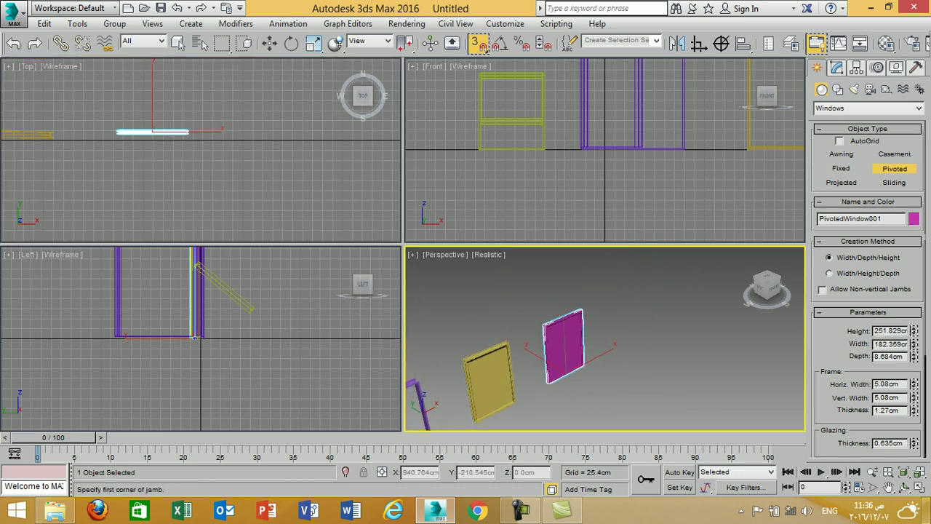
middle_click_drag(560, 327, 565, 332)
scroll(867, 291, "down", 3)
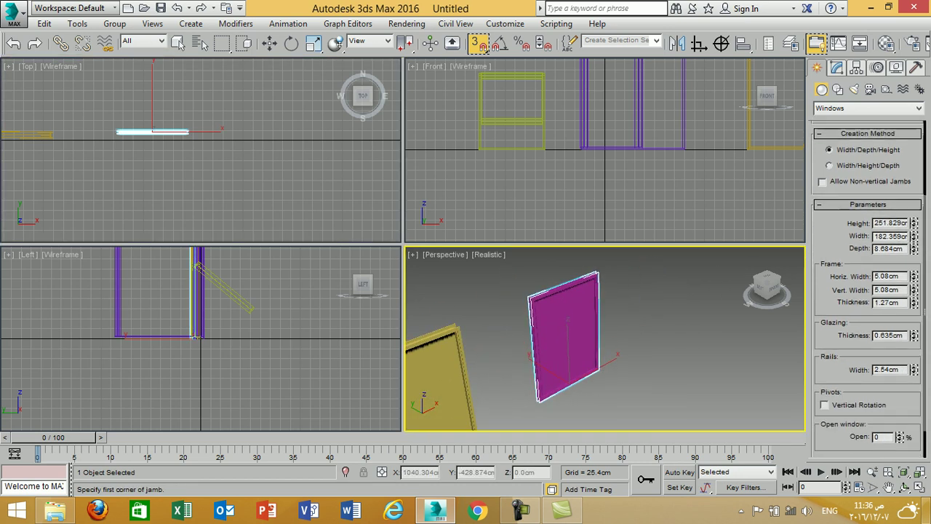
left_click_drag(902, 436, 903, 422)
- Create a Projected window beside the Pivoted window in the Top view, about 139 cm wide, 5 cm deep and 257 cm high
middle_click_drag(276, 145, 201, 145)
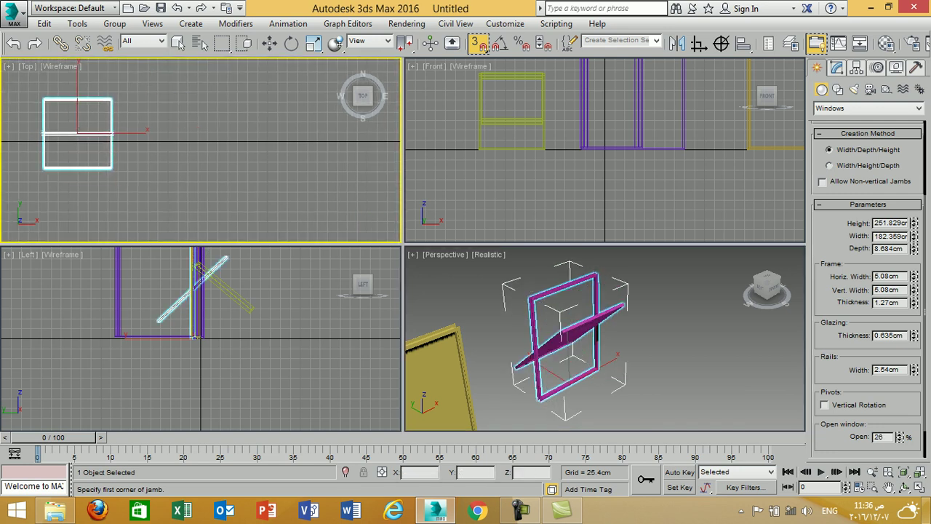
scroll(868, 291, "up", 3)
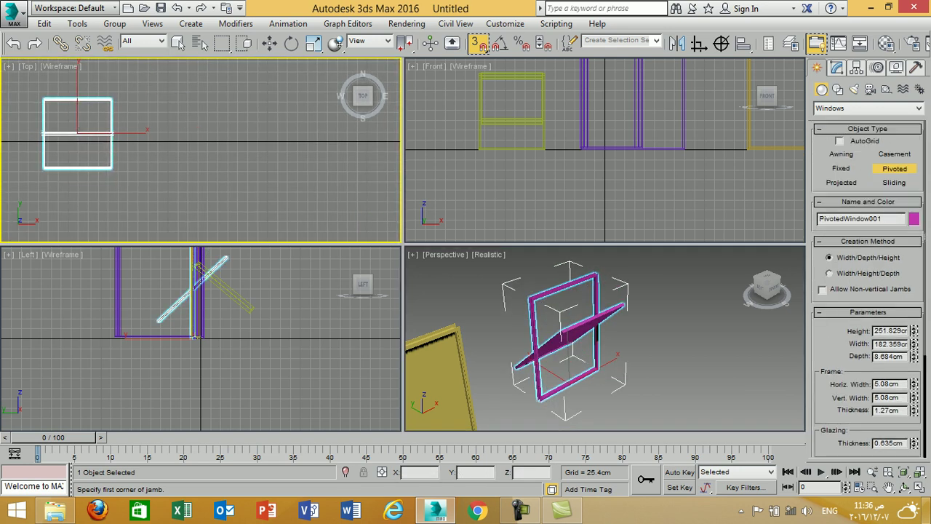
left_click(842, 182)
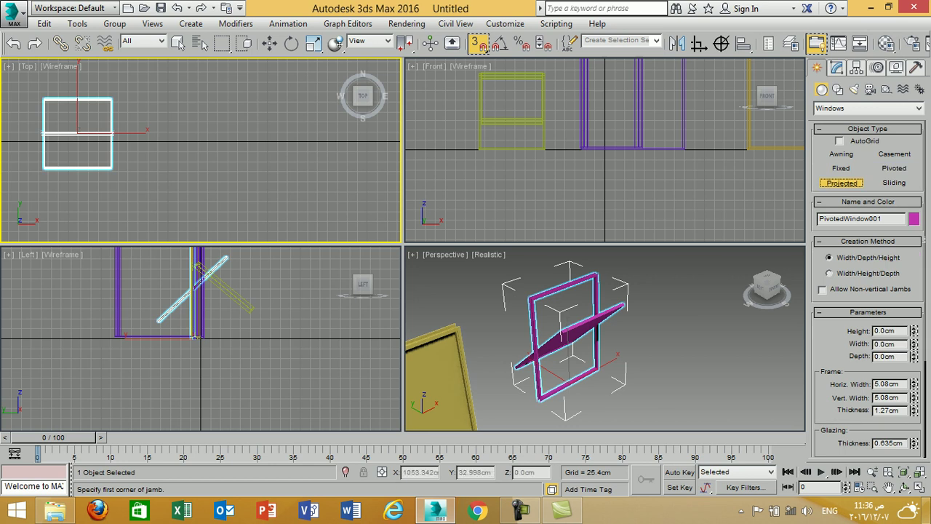
left_click_drag(189, 139, 244, 139)
left_click(244, 138)
left_click(243, 131)
- Set the Projected window to 92% open
middle_click_drag(603, 342, 491, 382)
scroll(865, 328, "down", 3)
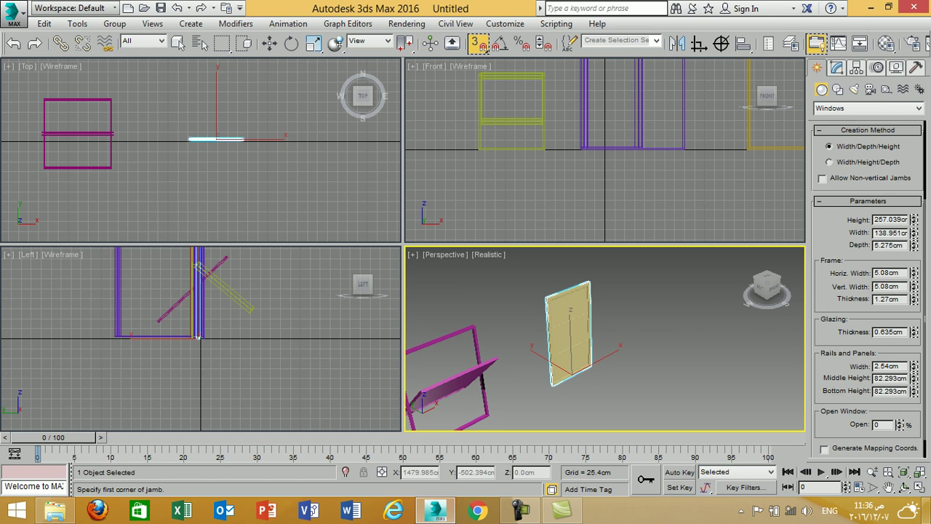
left_click_drag(907, 424, 907, 386)
- Create a Sliding window beside the Projected window in the Top view, about 214 cm wide, 16 cm deep and 273 cm high
middle_click_drag(222, 145, 57, 147)
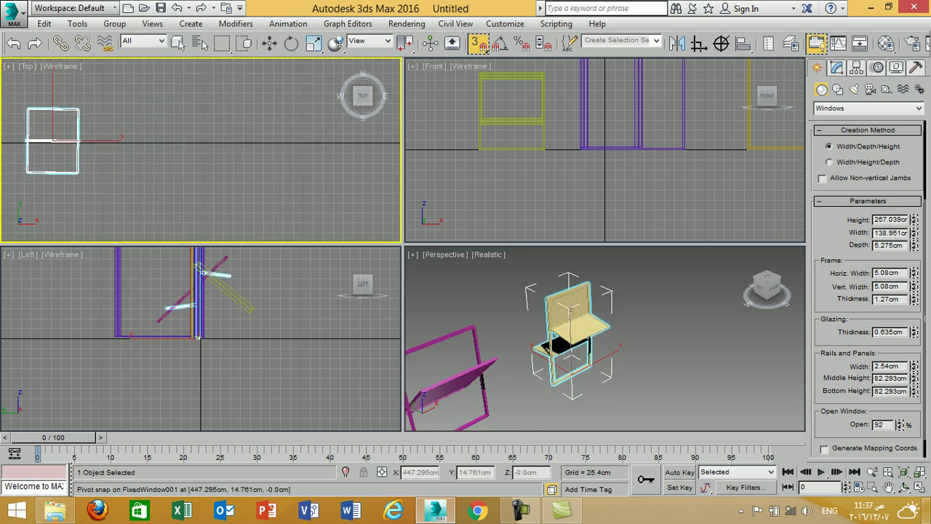
scroll(865, 327, "up", 3)
left_click(894, 182)
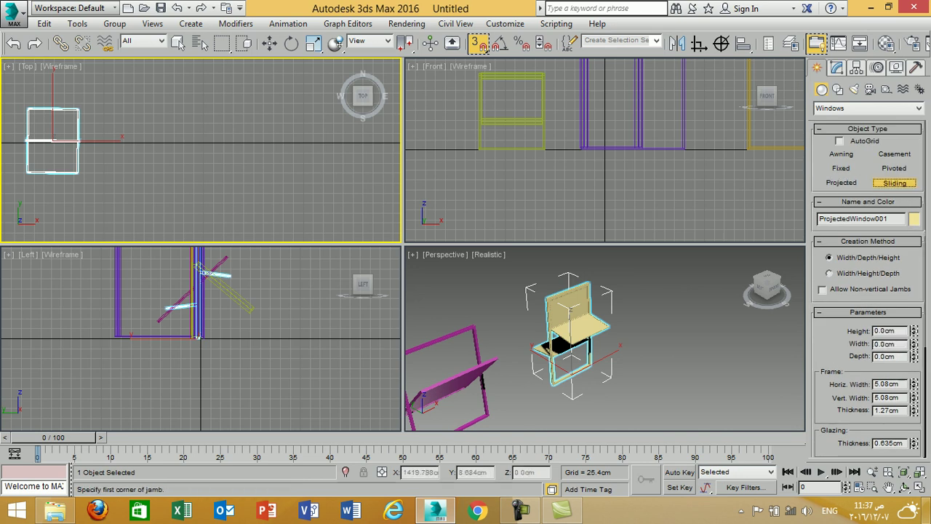
left_click_drag(156, 139, 240, 138)
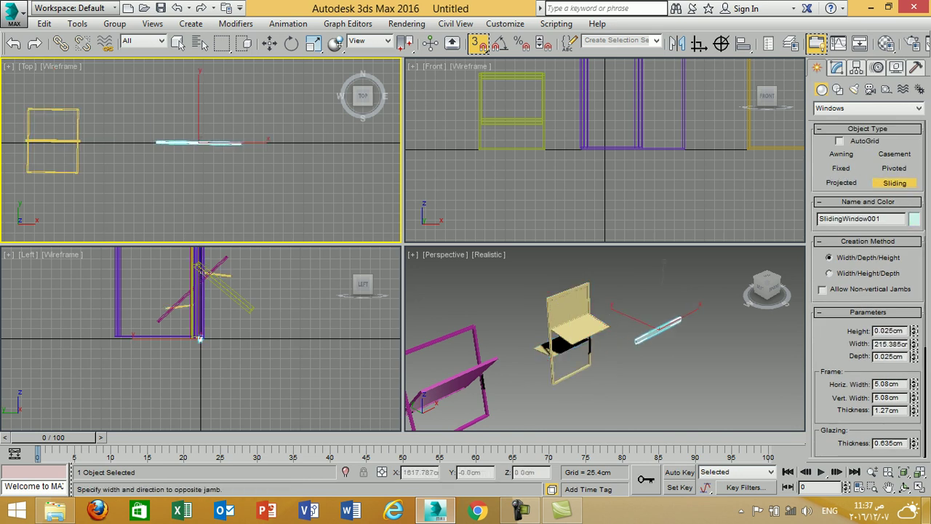
left_click(241, 143)
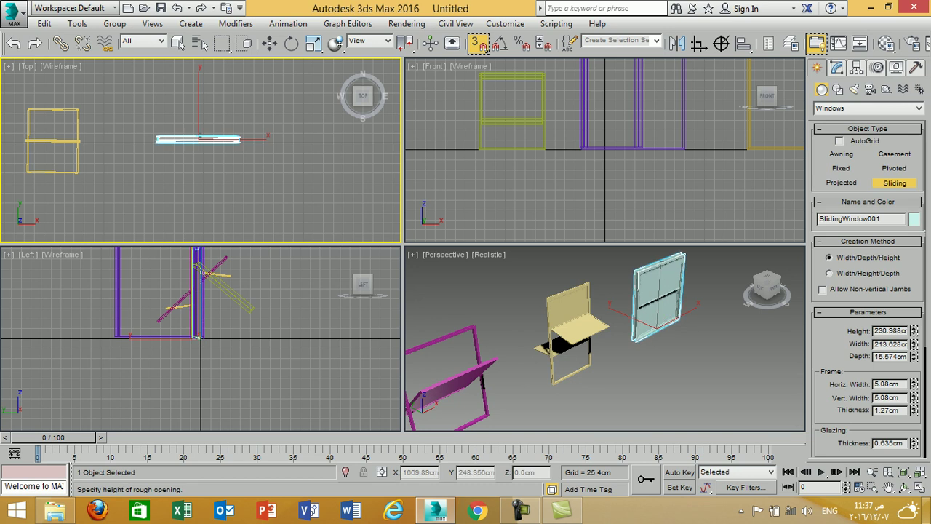
left_click(386, 80)
- Set the Sliding window to 78% open, keeping it Hung
scroll(868, 291, "down", 3)
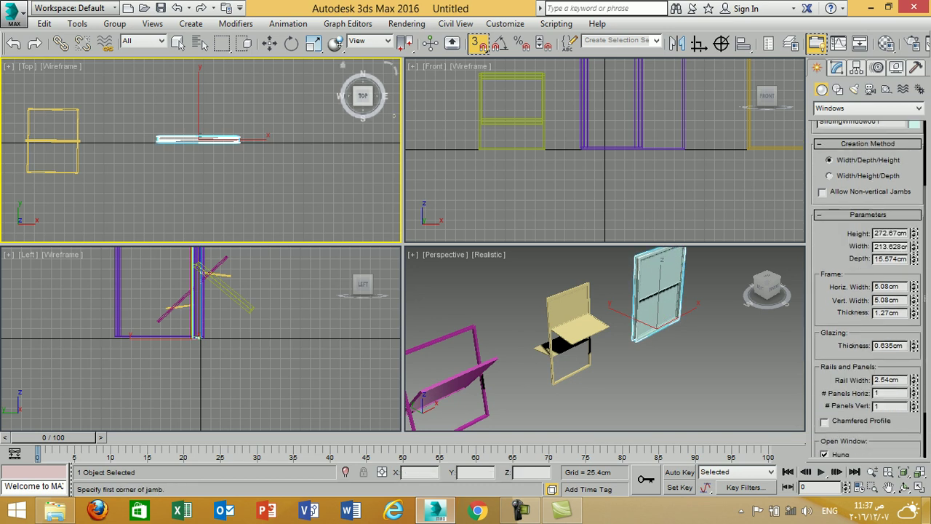
scroll(868, 291, "down", 2)
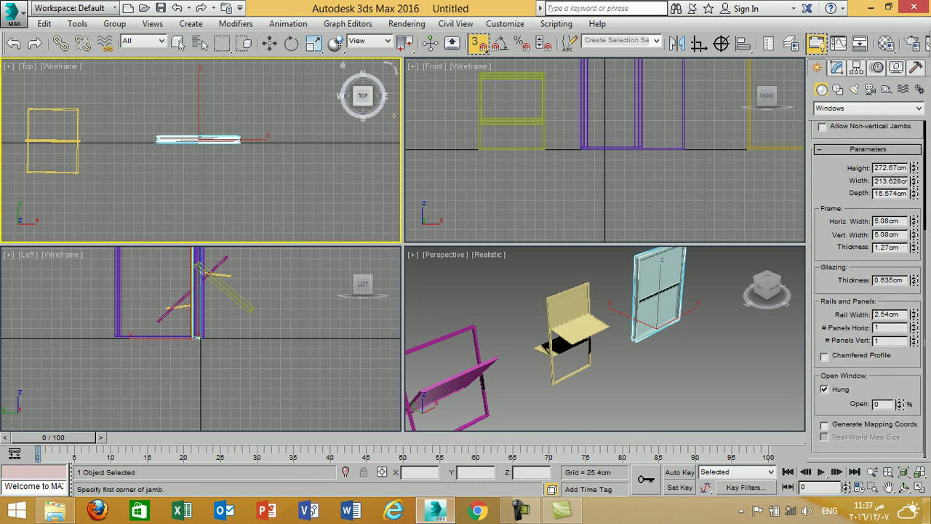
left_click_drag(899, 404, 899, 363)
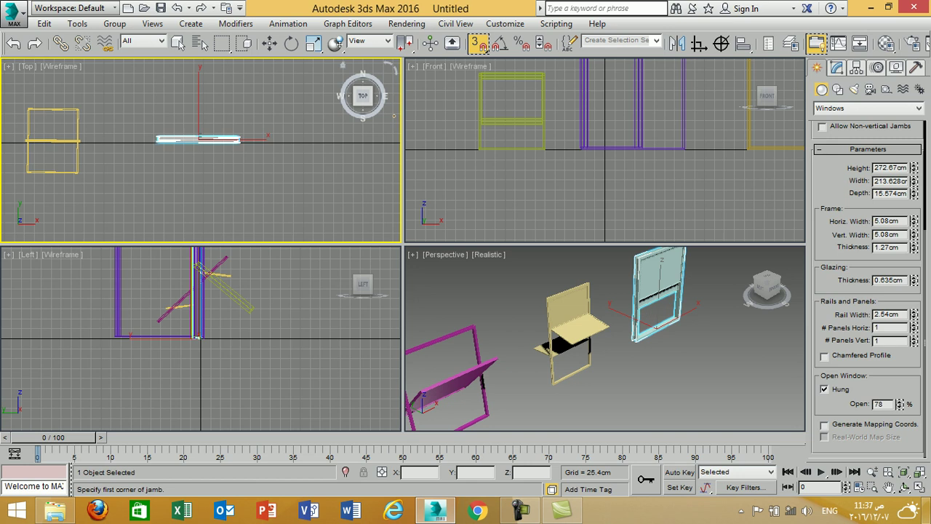
- Switch to door objects and create a Pivot door beside the Sliding window, about 137 cm wide, 14 cm deep and 273 cm high
scroll(867, 291, "up", 5)
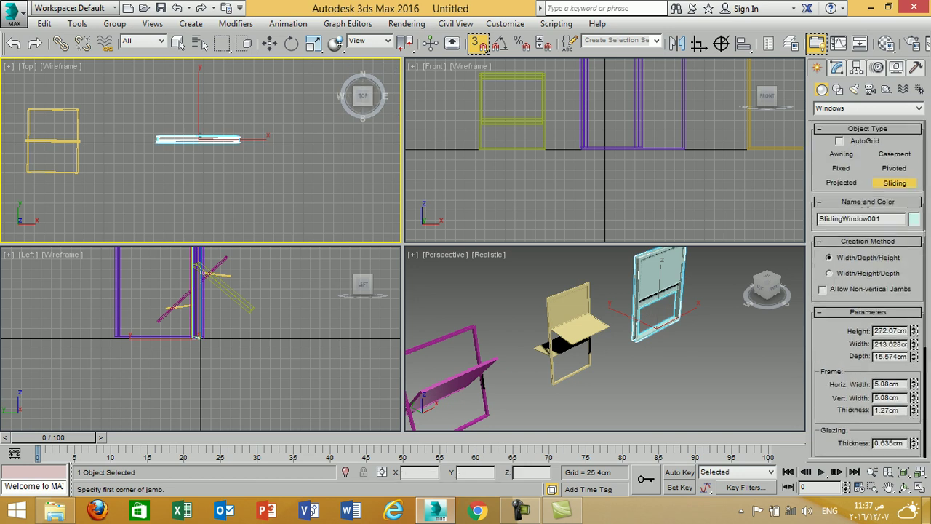
left_click(868, 107)
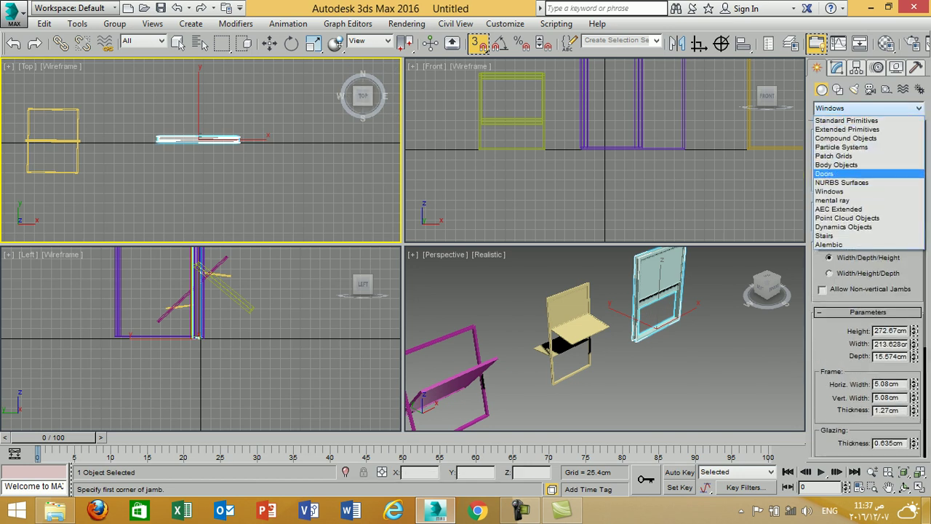
left_click(865, 184)
left_click(842, 155)
middle_click_drag(291, 153, 201, 160)
left_click_drag(228, 149, 286, 149)
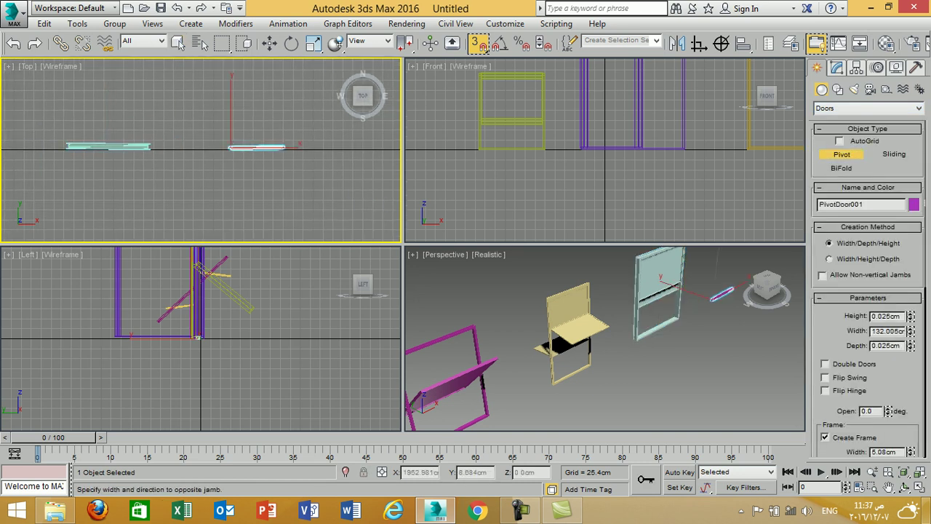
left_click(287, 140)
left_click(342, 80)
- Set the Pivot door to 39.5 degrees open
middle_click_drag(603, 306, 487, 375)
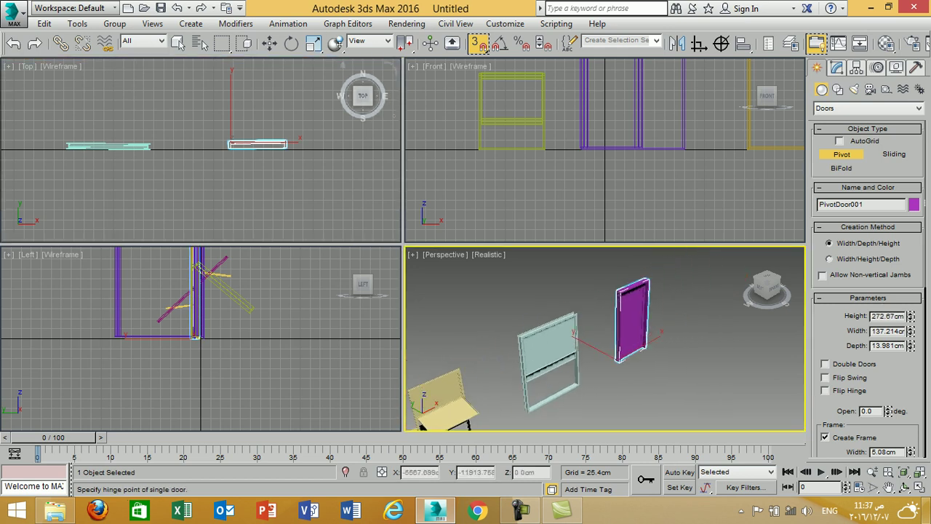
scroll(626, 313, "up", 4)
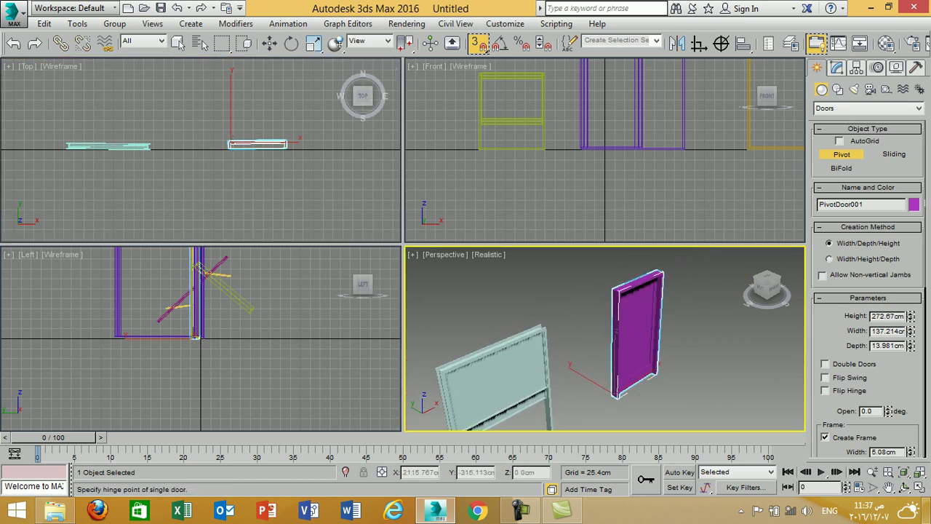
left_click_drag(888, 410, 888, 382)
- Create a Sliding door beside the Pivot door, about 172 cm wide, 9 cm deep and 294 cm high, and set it 53% open
middle_click_drag(200, 146, 196, 153)
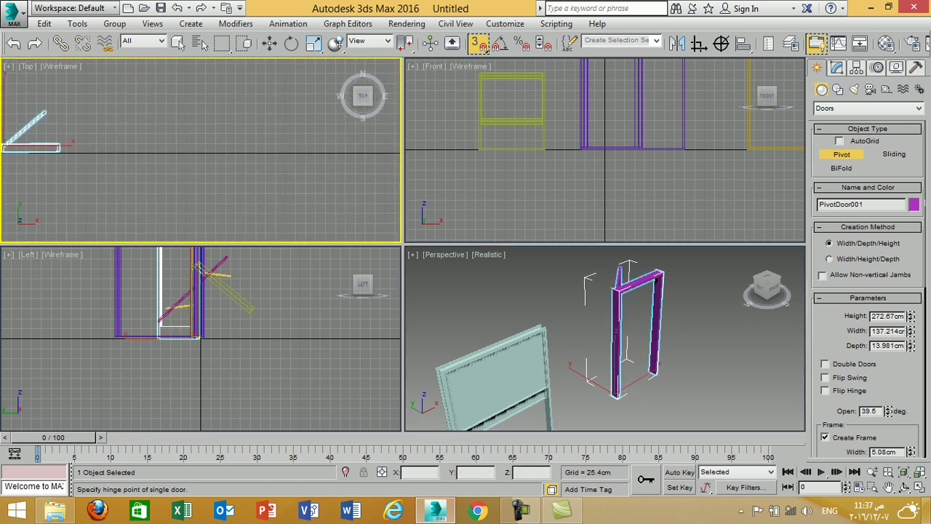
left_click(894, 154)
left_click_drag(132, 150, 204, 150)
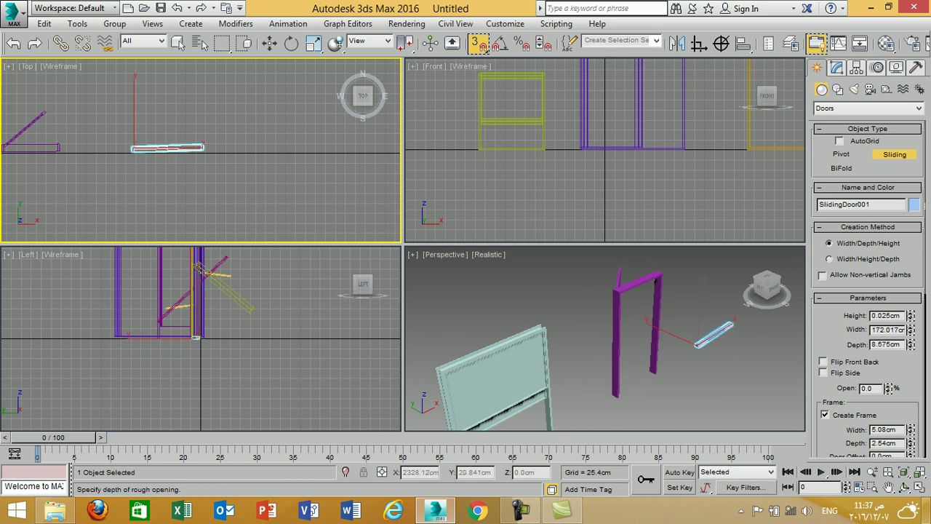
left_click(205, 146)
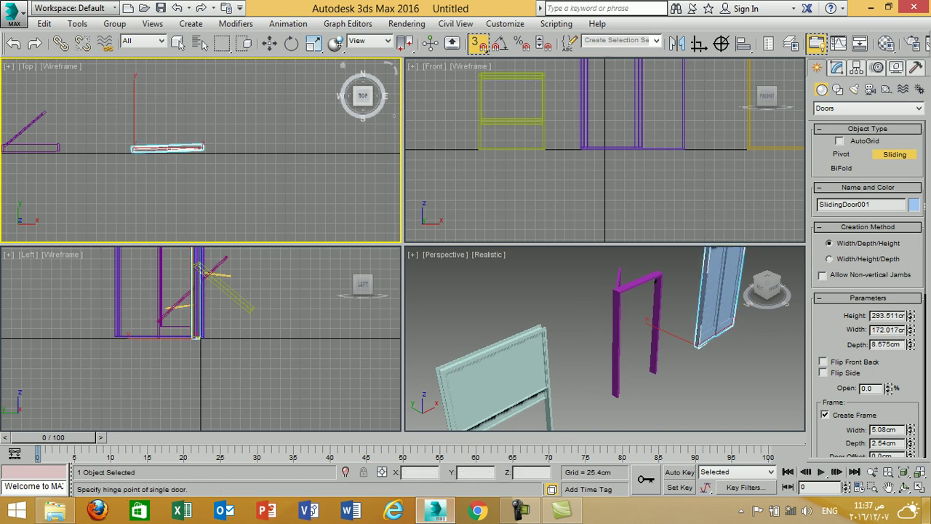
left_click_drag(887, 388, 887, 357)
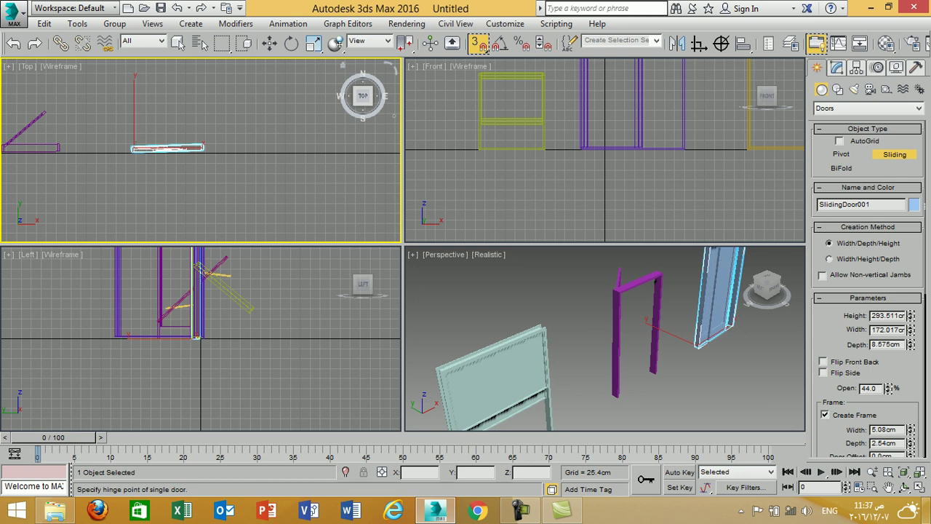
- Create a BiFold door beside the Sliding door, about 179 cm wide, 7 cm deep and 415 cm high, and set its Open value to 66
middle_click_drag(219, 131, 138, 149)
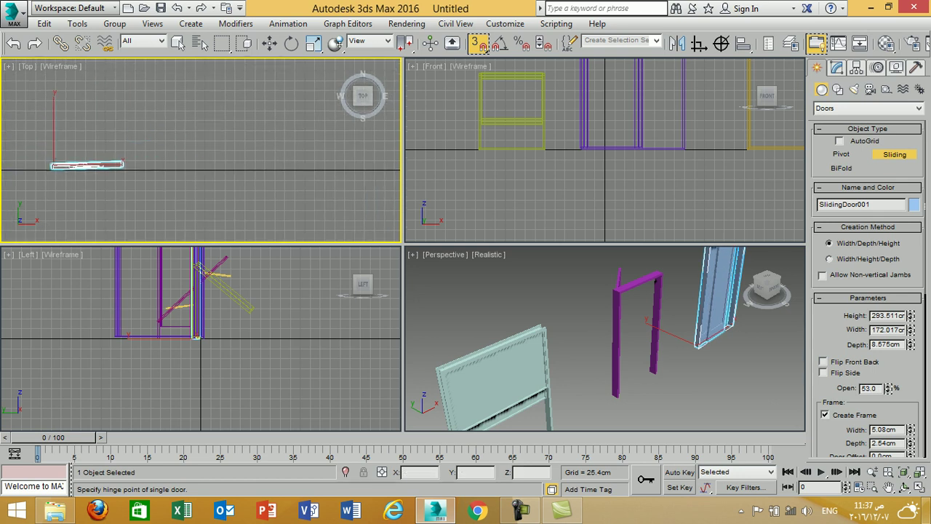
middle_click_drag(604, 335, 598, 336)
middle_click_drag(197, 335, 251, 334)
scroll(676, 378, "down", 3)
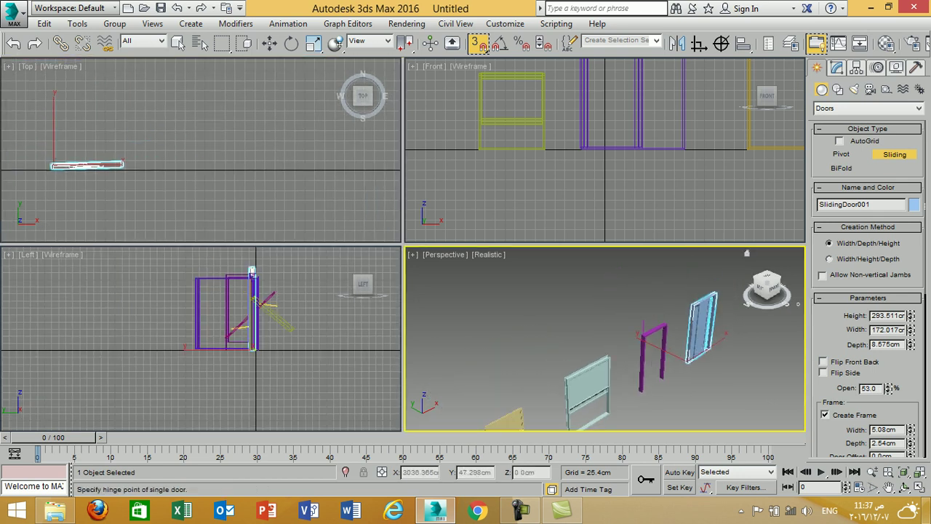
left_click(841, 168)
left_click_drag(173, 170, 246, 169)
left_click(246, 167)
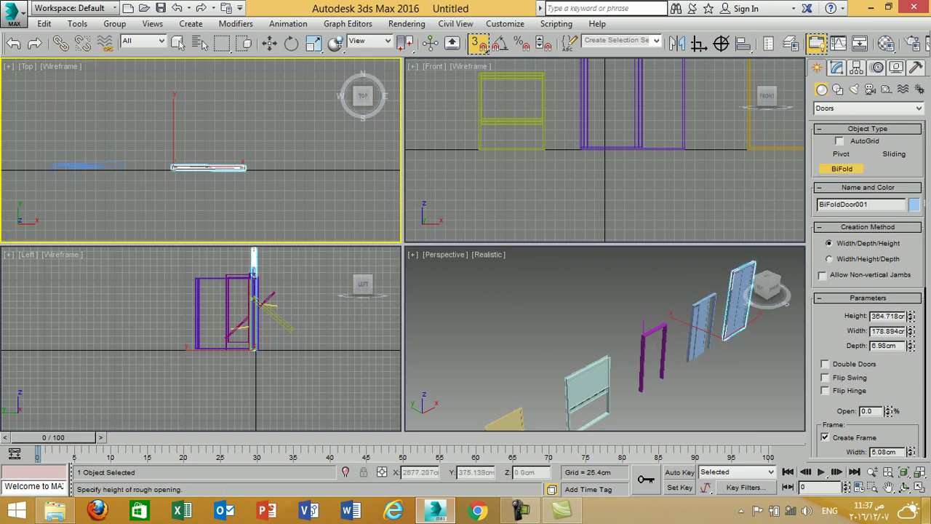
left_click(394, 115)
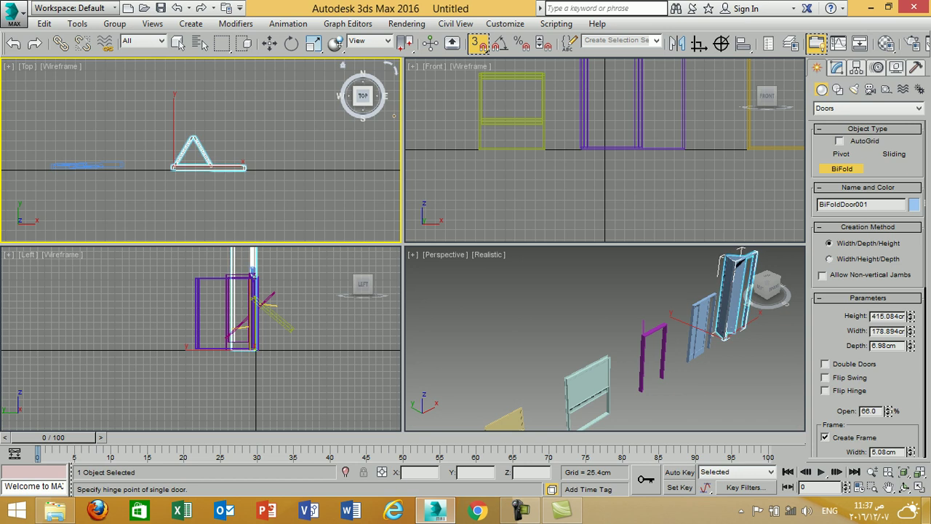
right_click(393, 115)
middle_click_drag(604, 334, 789, 378, "alt")
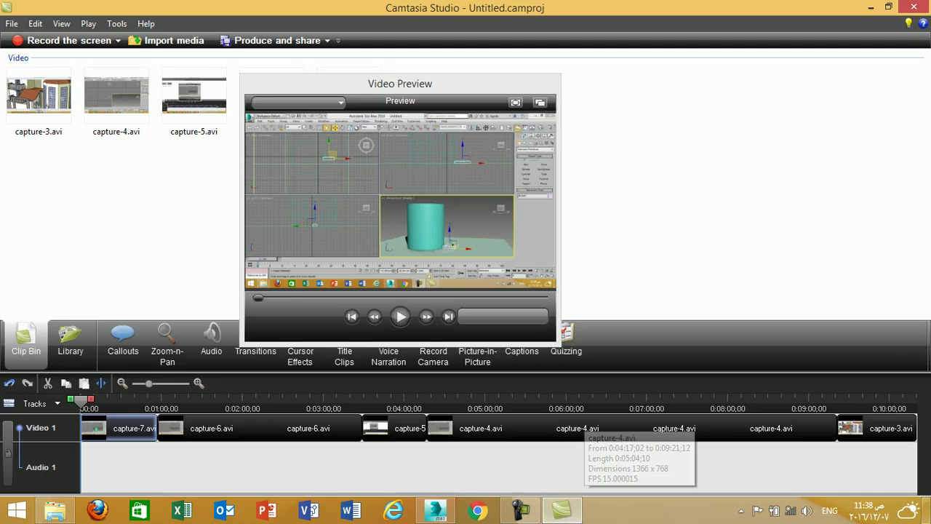
left_click(520, 509)
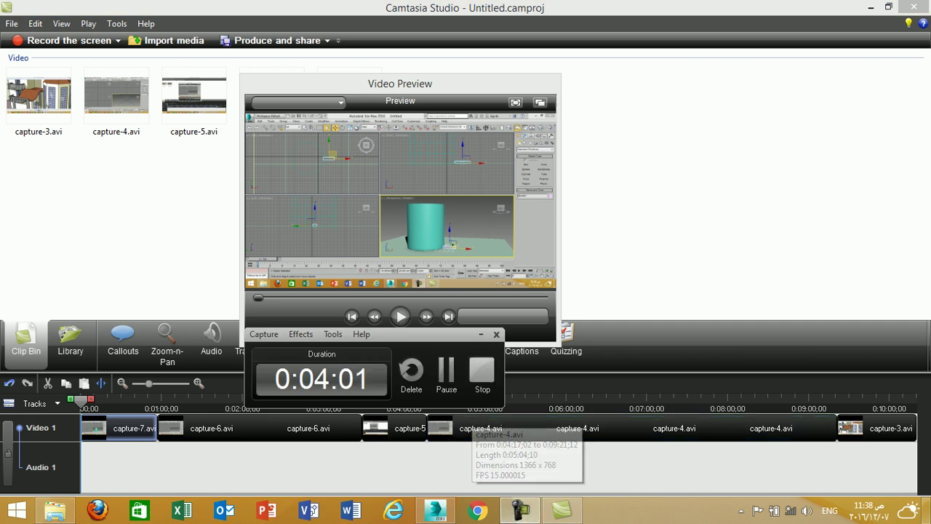